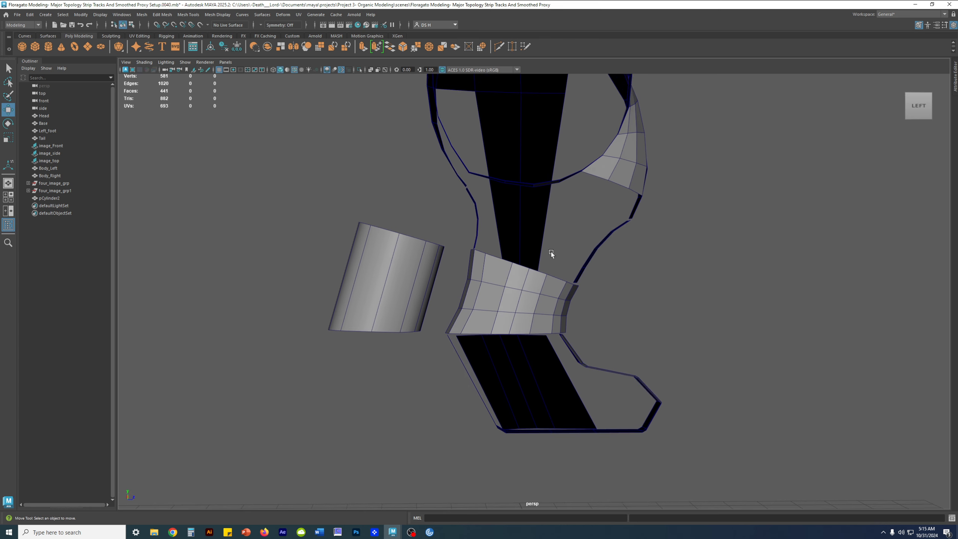
- Hide the spare cylinder standing beside the ankle band
left_click_drag(662, 275, 550, 129, "alt")
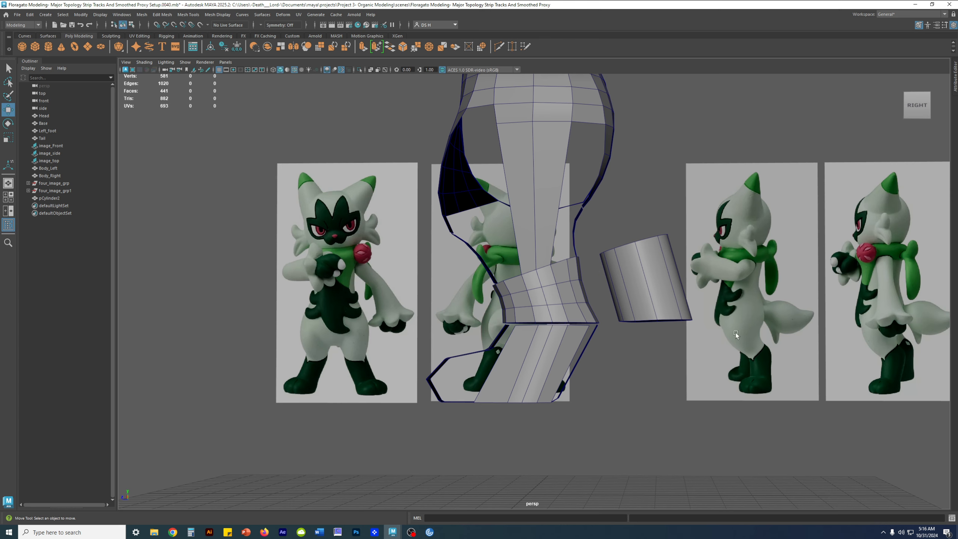
left_click_drag(769, 351, 500, 358, "alt")
right_click_drag(500, 358, 659, 358, "alt")
left_click_drag(660, 358, 479, 300, "alt")
left_click(485, 277)
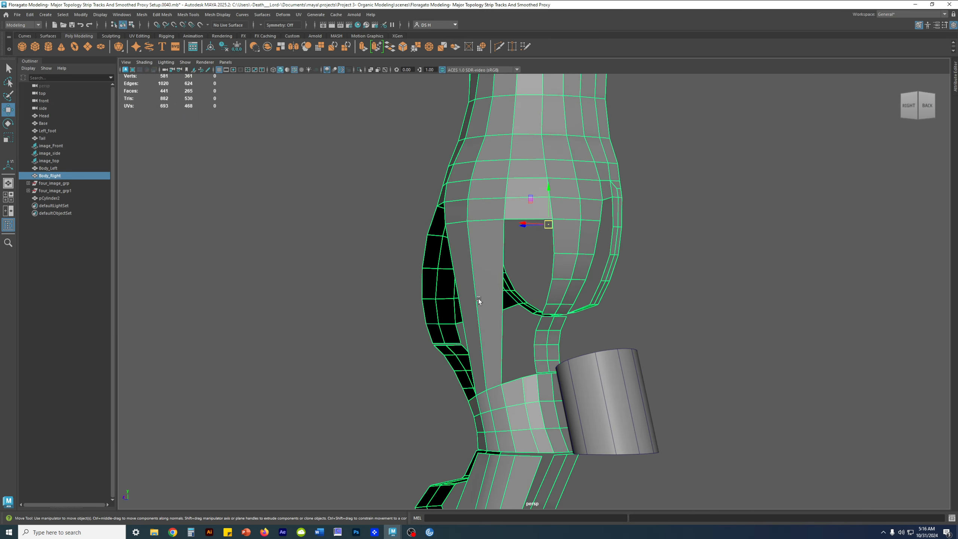
left_click_drag(477, 409, 441, 277, "alt")
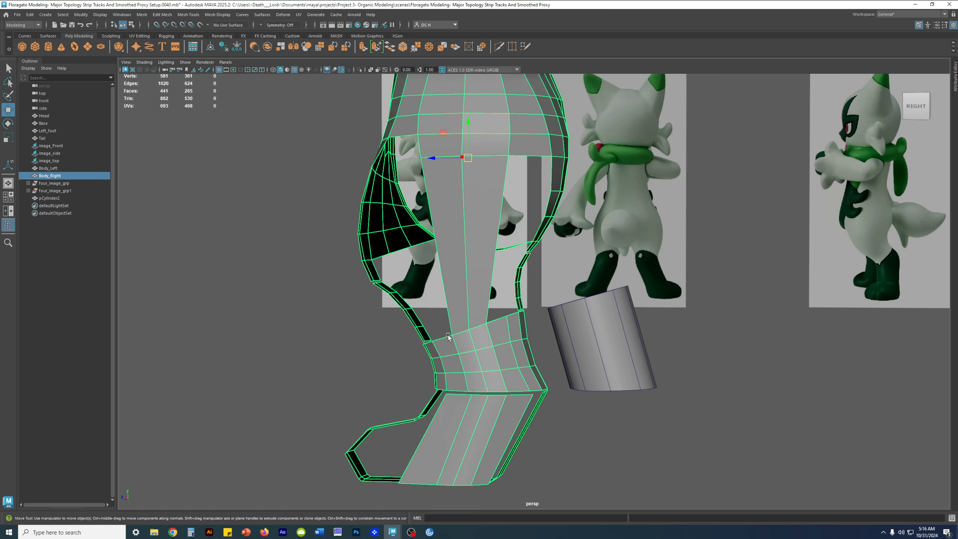
left_click_drag(485, 304, 615, 317, "alt")
scroll(614, 316, "up", 3)
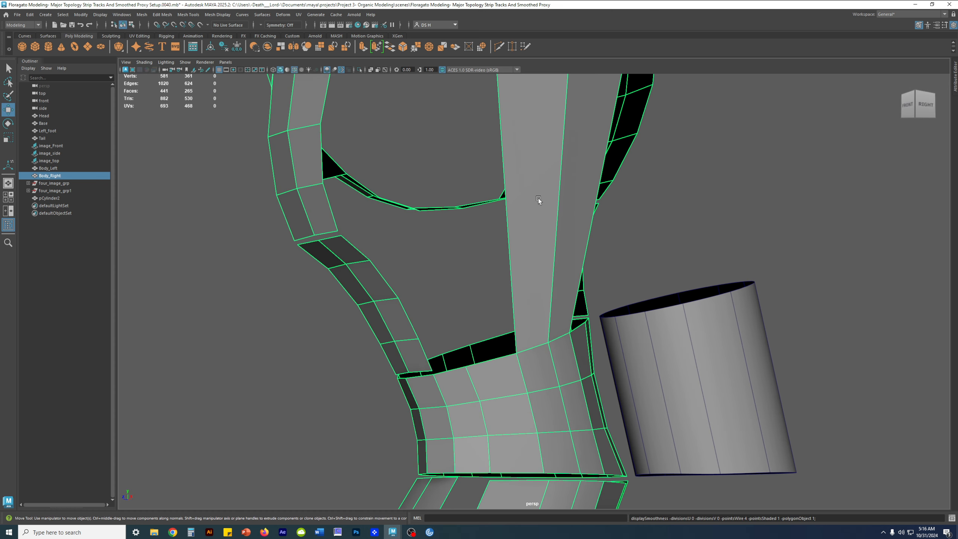
left_click(680, 335)
key("ctrl+h")
- Highlight the long faces of the outer-thigh strip on the right body half, and clear the selection
right_click_drag(566, 340, 420, 352, "alt")
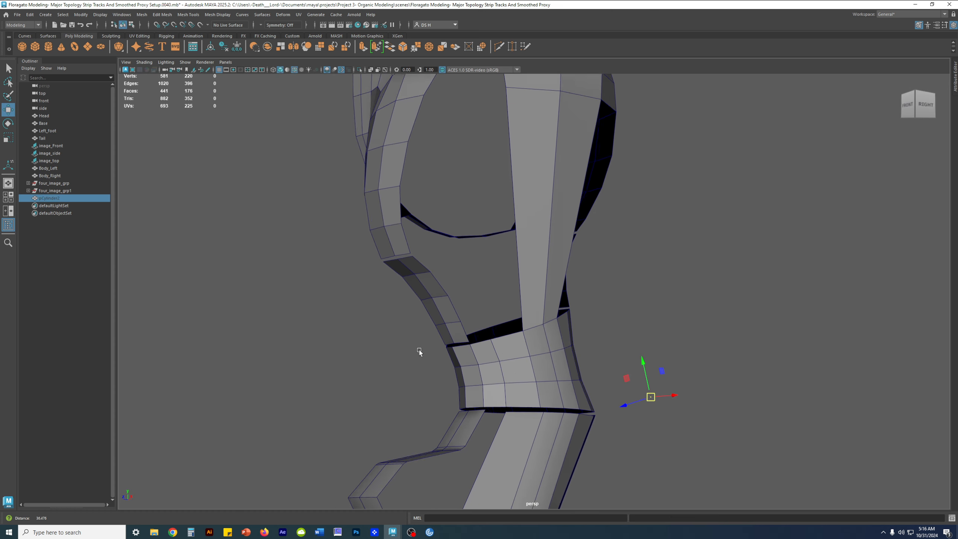
scroll(419, 351, "down", 3)
left_click(514, 191)
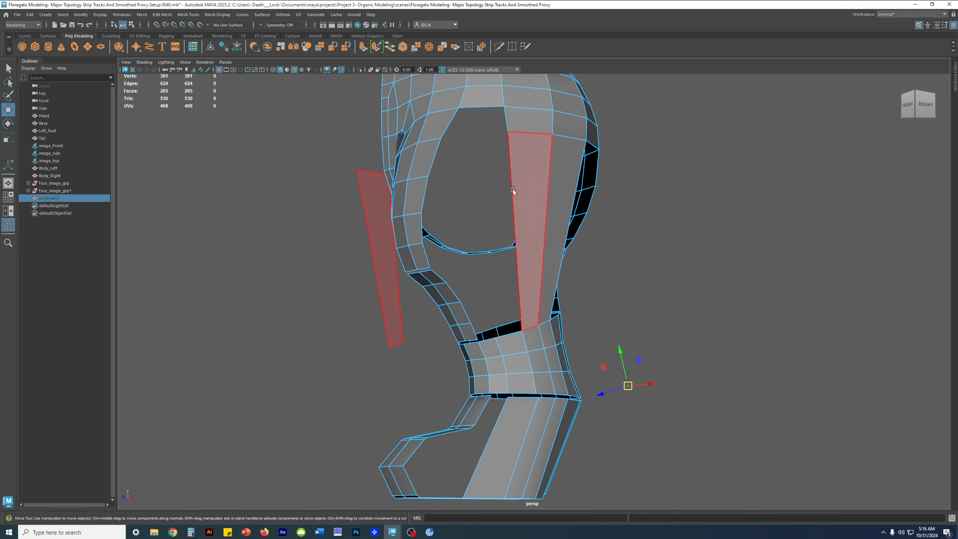
left_click(522, 153)
left_click(564, 181)
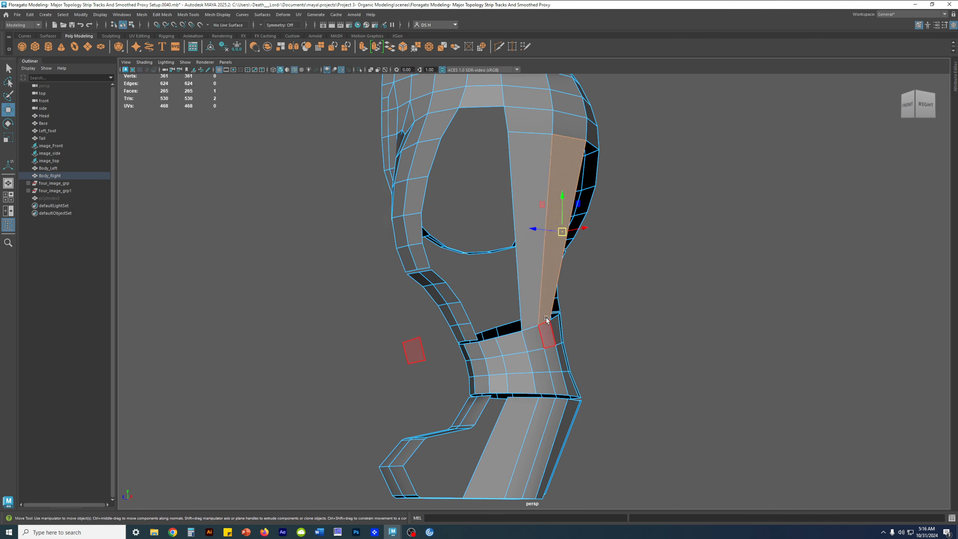
left_click_drag(552, 338, 498, 303, "alt")
right_click_drag(498, 303, 750, 191)
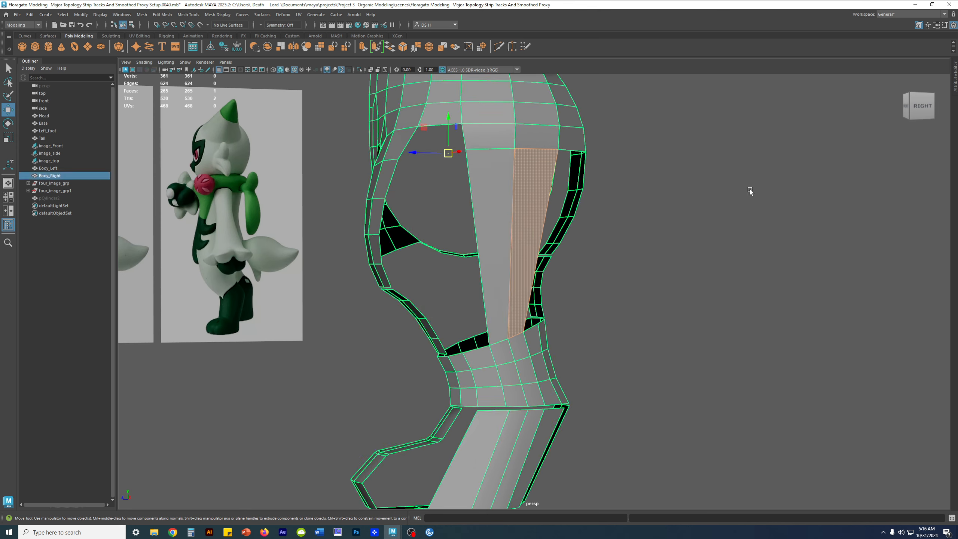
left_click(750, 191)
mouse_move(467, 215)
left_mouse_down("alt")
mouse_move(562, 252)
mouse_move(553, 252)
mouse_move(570, 192)
mouse_move(530, 147)
mouse_move(417, 158)
mouse_move(472, 132)
mouse_move(547, 213)
mouse_move(570, 253)
mouse_move(474, 223)
mouse_move(470, 199)
left_mouse_up("alt")
middle_click_drag(470, 199, 491, 144, "alt")
- Select the faces of the front thigh strip from the hip down to the knee
right_click_drag(523, 230, 523, 260)
left_click(528, 204)
key("q")
left_click(498, 204, "shift")
left_click(507, 307, "shift")
left_click(490, 300, "shift")
left_click_drag(487, 312, 546, 298, "alt")
left_click(516, 302, "shift")
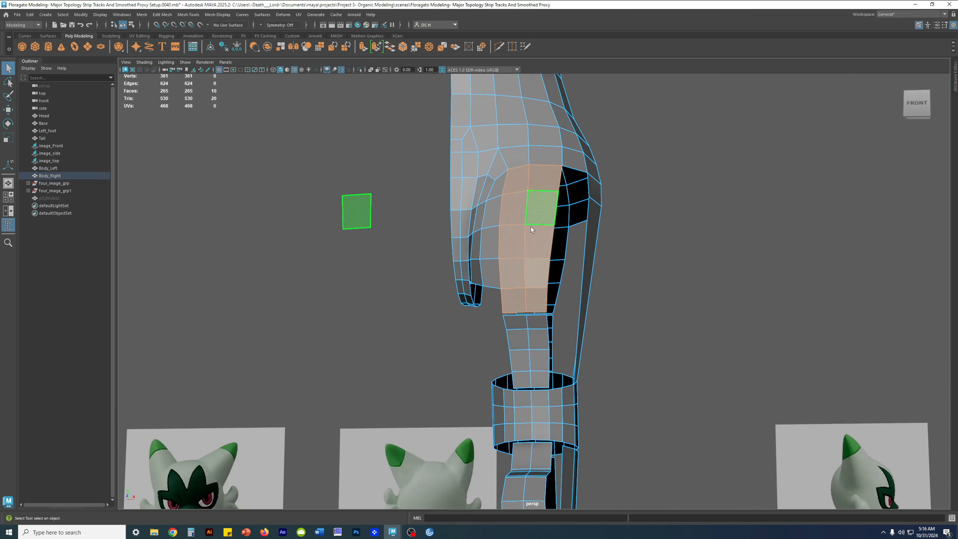
- Extend the face selection across the front and inner thigh
left_click_drag(527, 196, 535, 166, "alt")
left_click_drag(524, 261, 508, 151, "alt")
left_click(514, 148, "shift")
left_click(504, 188, "shift")
left_click_drag(517, 151, 520, 234, "alt")
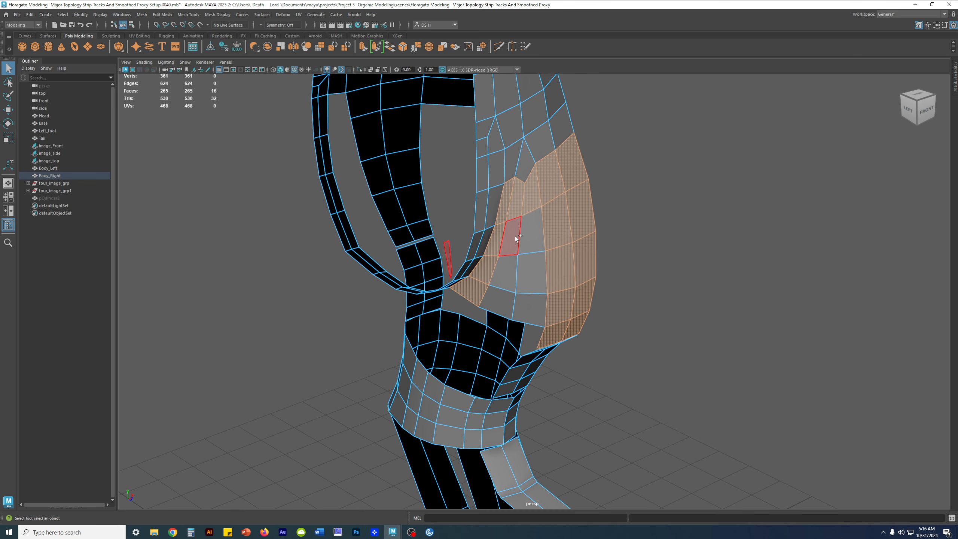
left_click(515, 253, "shift")
left_click(505, 302, "shift")
left_click_drag(521, 241, 523, 281, "alt")
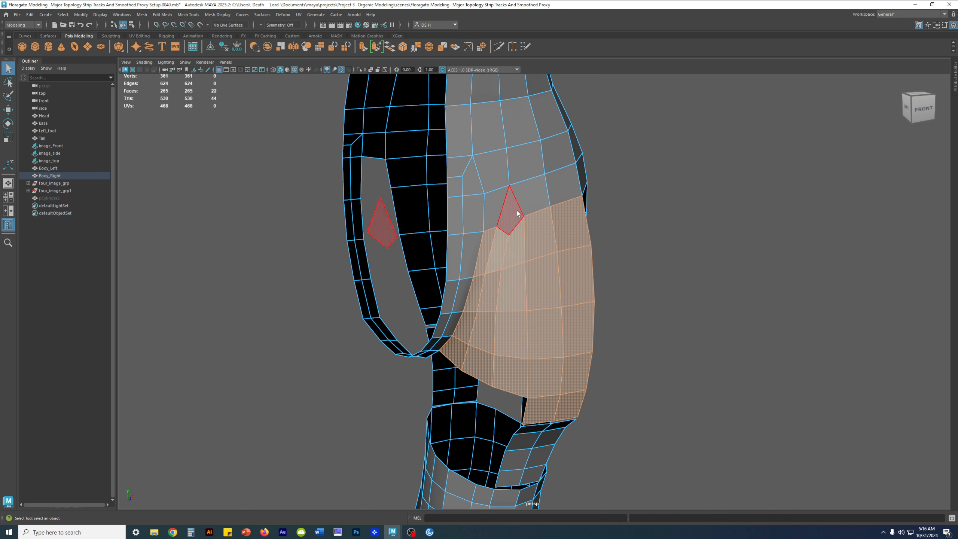
- Select only the face loop that curves over the top of the front thigh and down its inner side
double_click(488, 363)
left_click_drag(565, 198, 551, 172, "alt")
double_click(558, 178, "shift")
left_click(532, 172, "shift")
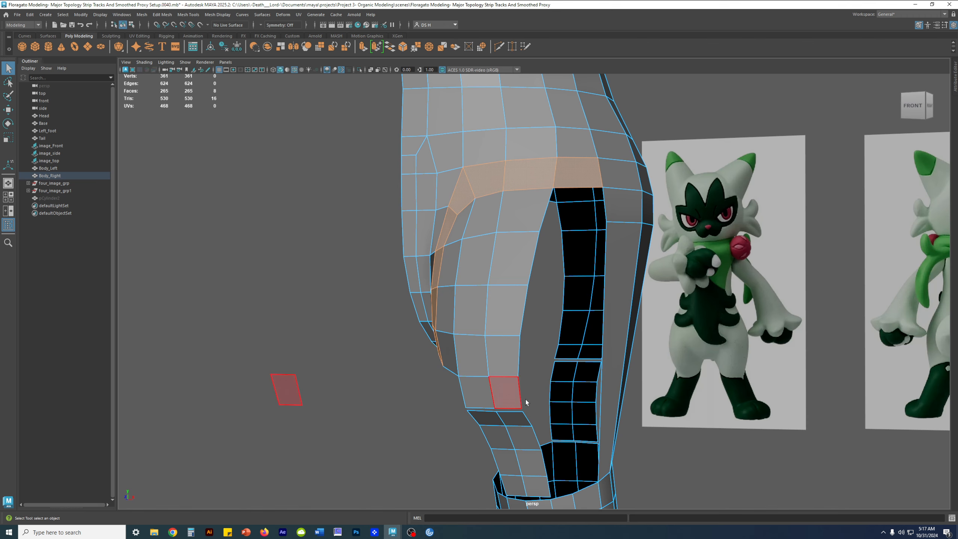
left_click_drag(577, 245, 579, 341, "alt")
left_click_drag(566, 216, 641, 271, "alt")
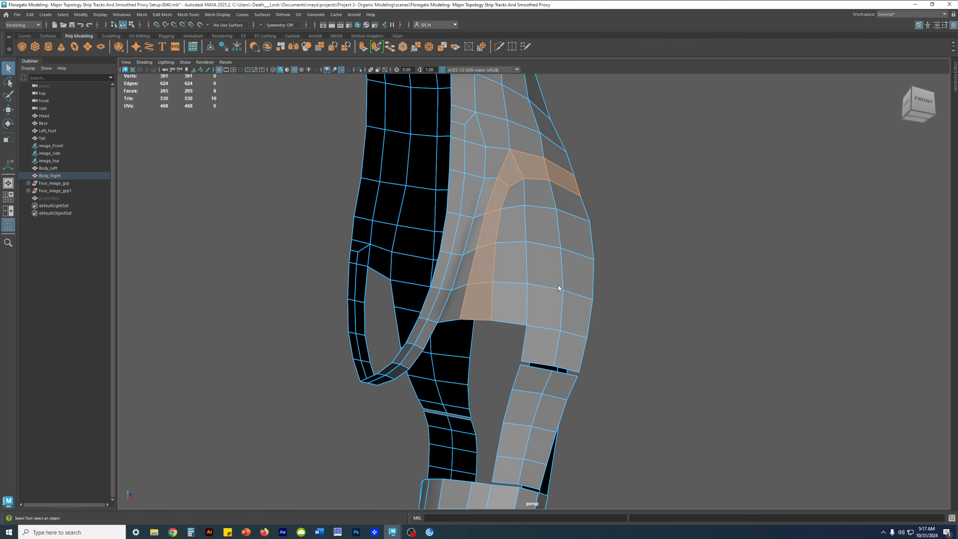
- Clear the face selection, return to object mode and show the right body half in smooth preview
left_click_drag(558, 320, 545, 285, "alt")
left_click(698, 271)
left_click_drag(699, 271, 493, 250, "alt")
right_click_drag(492, 251, 613, 174)
left_click(637, 203)
left_click_drag(558, 261, 577, 278, "alt")
scroll(575, 280, "up", 5)
left_click_drag(485, 327, 463, 307, "alt")
left_click(461, 300)
key("3")
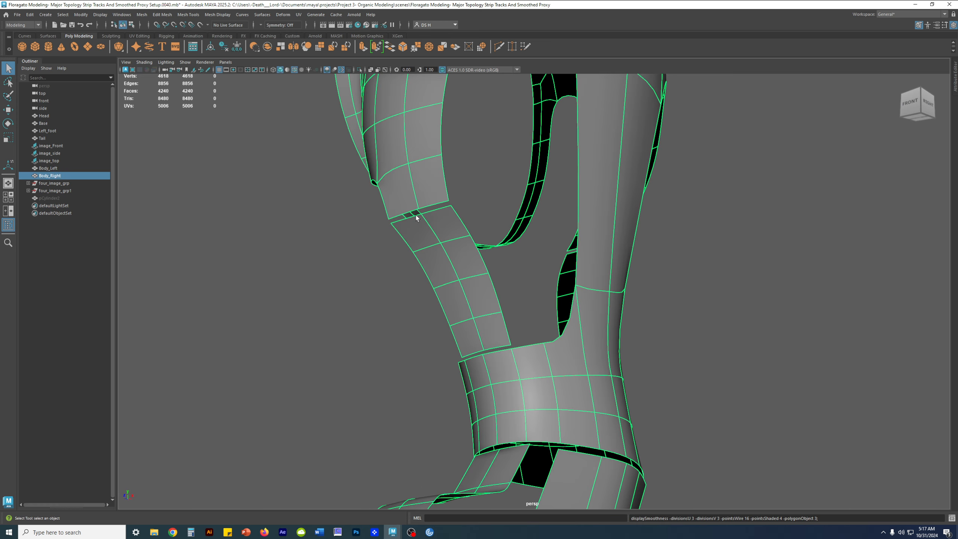
- Highlight vertical edge loops on the ankle band where the leg strips meet it, and return to object mode with nothing selected
left_click_drag(527, 289, 608, 224, "alt")
left_click_drag(618, 269, 662, 324, "alt")
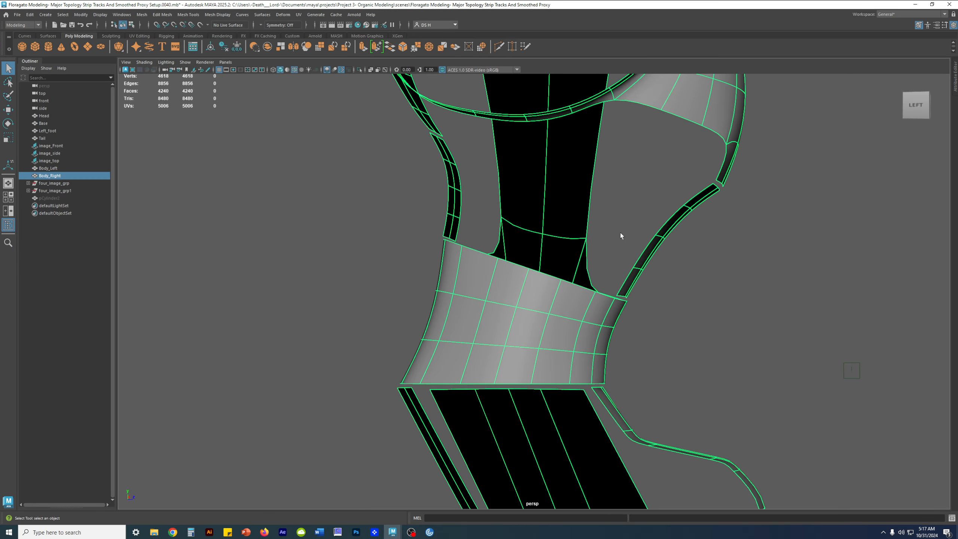
left_click_drag(662, 370, 569, 294, "alt")
right_click_drag(569, 295, 576, 238)
double_click(591, 254)
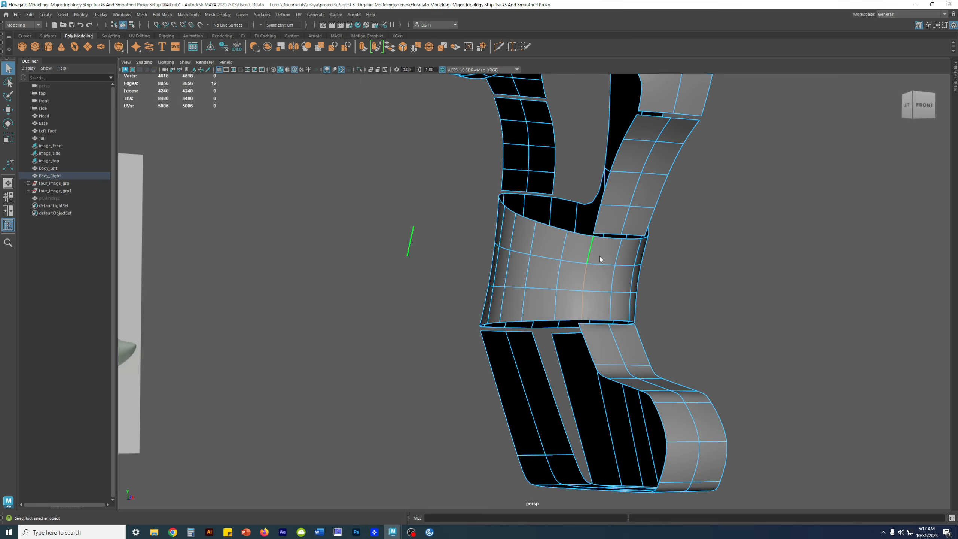
left_click_drag(655, 277, 498, 269, "alt")
left_click_drag(622, 272, 568, 266, "alt")
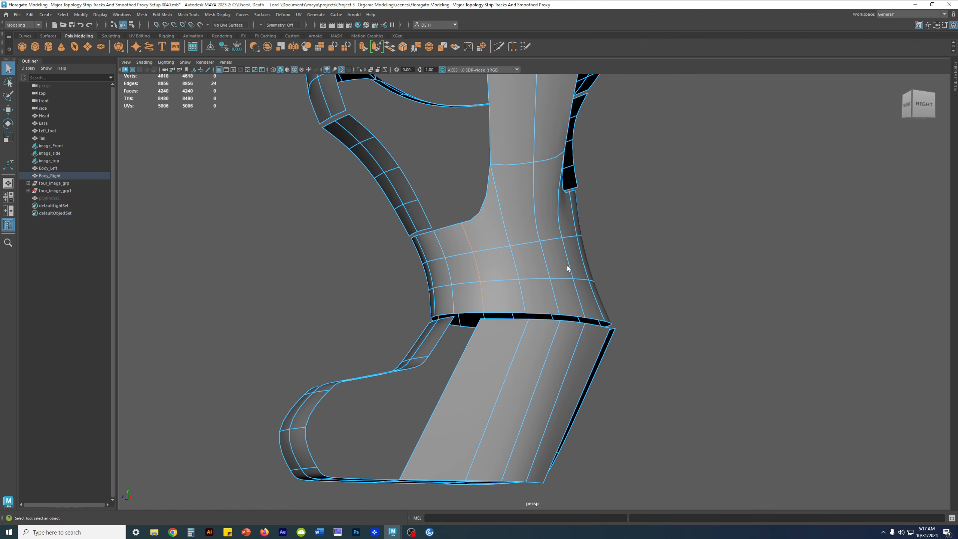
right_click_drag(520, 266, 542, 243)
left_click_drag(543, 243, 582, 233, "alt")
left_click(740, 276)
right_click_drag(453, 253, 494, 225, "alt")
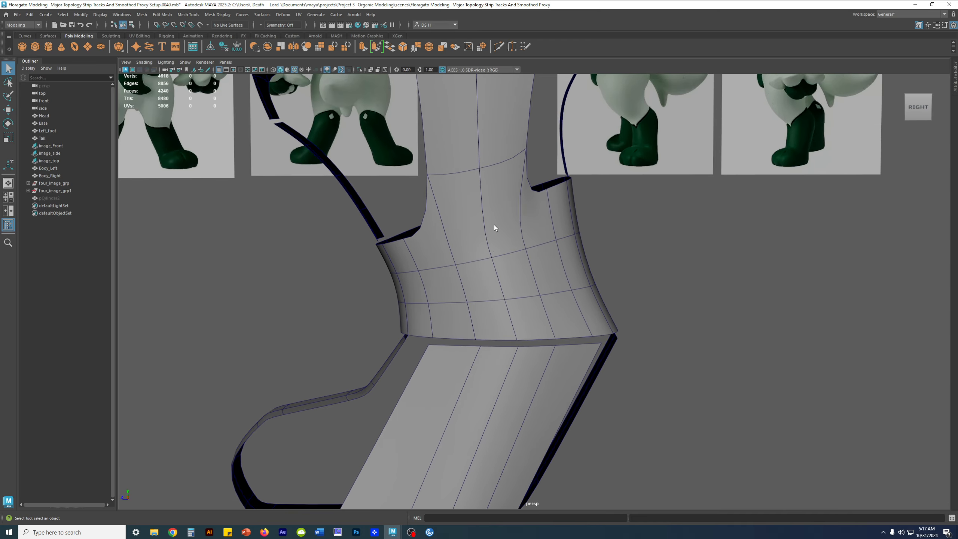
- Turn off smooth preview on the right body half and inspect the ankle band's upper rim where the leg strips meet it
left_click(494, 224)
left_click_drag(664, 240, 574, 374, "alt")
key("3")
left_click_drag(519, 245, 642, 317, "alt")
key("1")
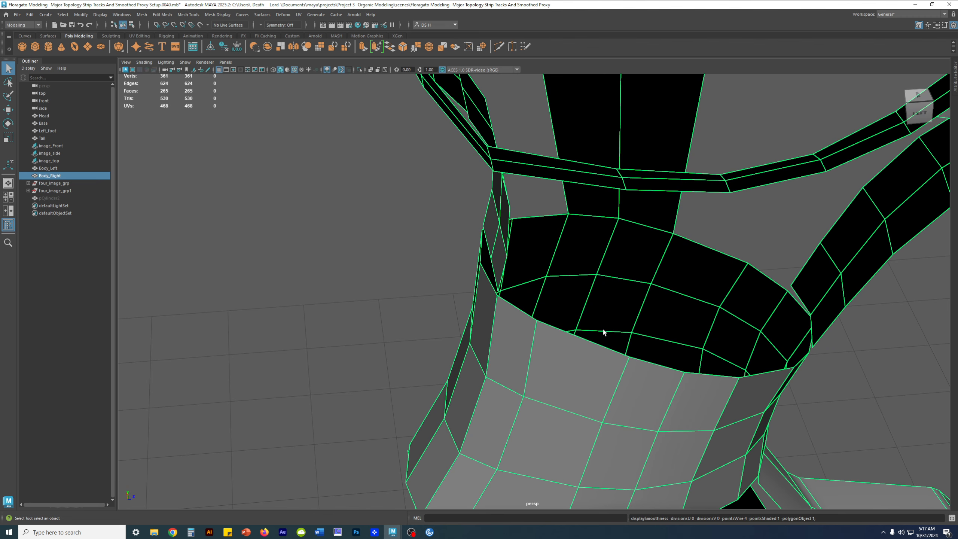
left_click_drag(521, 308, 608, 247, "alt")
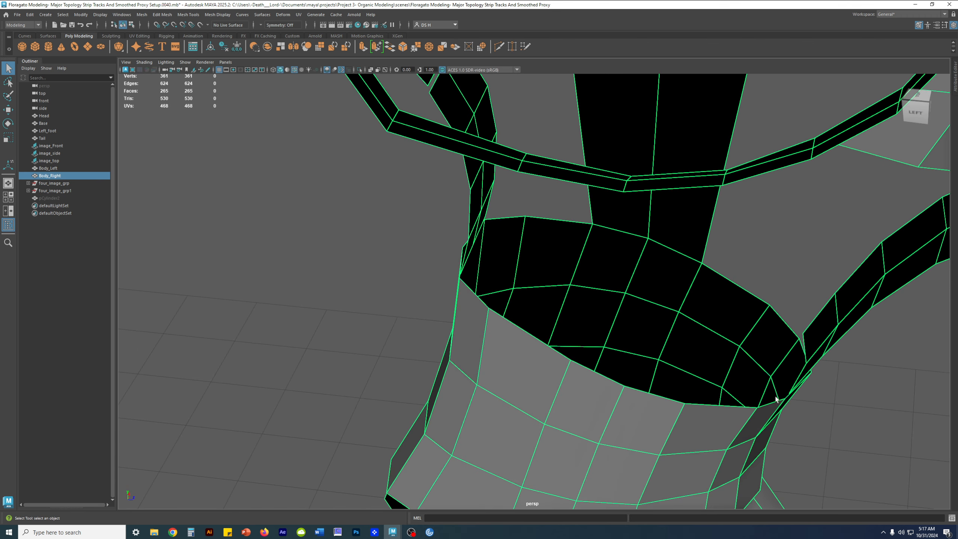
left_click_drag(461, 216, 711, 343, "alt")
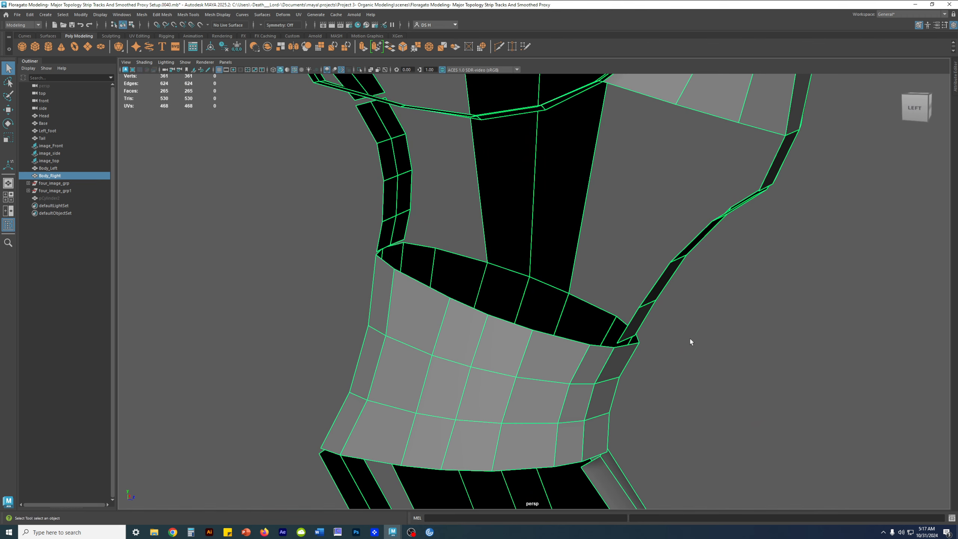
left_click_drag(632, 369, 645, 359, "alt")
right_click_drag(645, 359, 419, 346, "alt")
left_click_drag(667, 254, 558, 299, "alt")
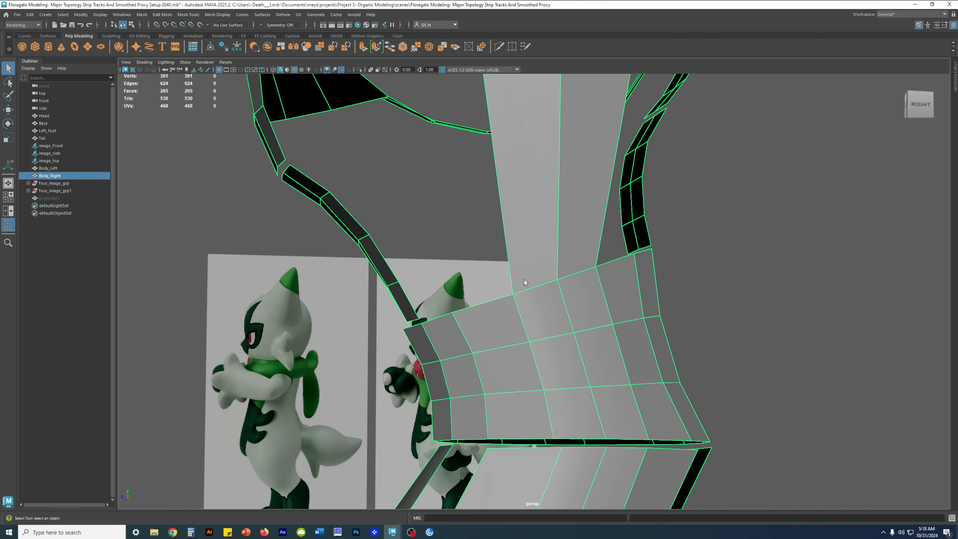
- Cut a thin row across the outer-thigh strip just above the ankle band and delete its two faces
middle_click_drag(524, 279, 487, 325, "alt")
right_click_drag(487, 325, 513, 318, "alt")
right_click_drag(486, 274, 422, 278, "shift")
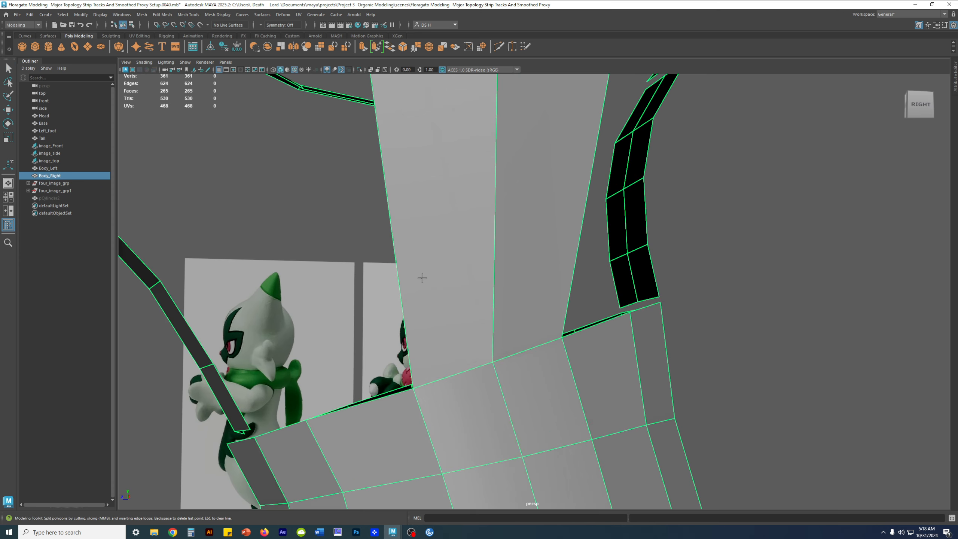
key("w")
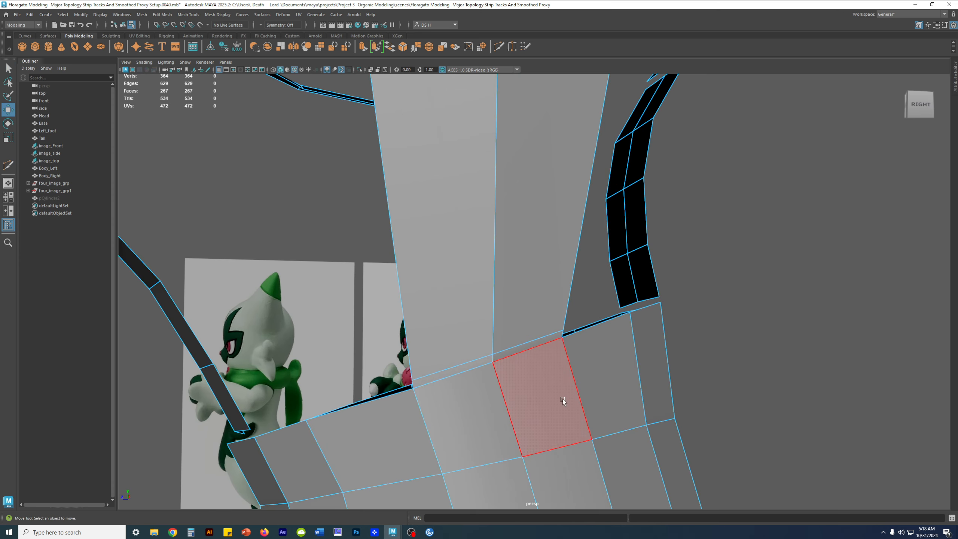
left_click(527, 343)
key("Delete")
left_click(463, 365)
key("Delete")
- Turn smooth preview back on and check the gap above the ankle band from both sides
key("3")
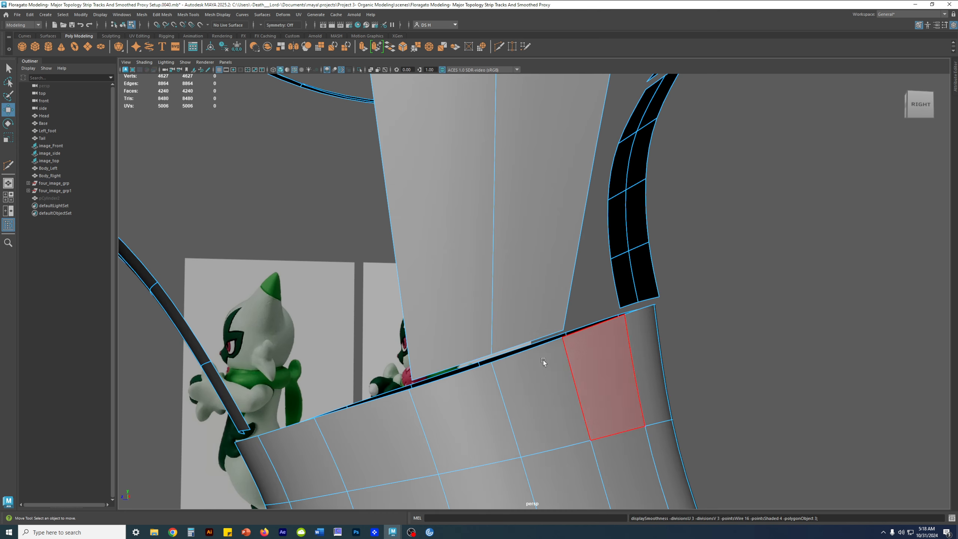
right_click_drag(543, 360, 752, 255)
scroll(541, 330, "down", 4)
left_click_drag(581, 293, 614, 306, "alt")
left_click(614, 307)
left_click_drag(737, 321, 874, 317, "alt")
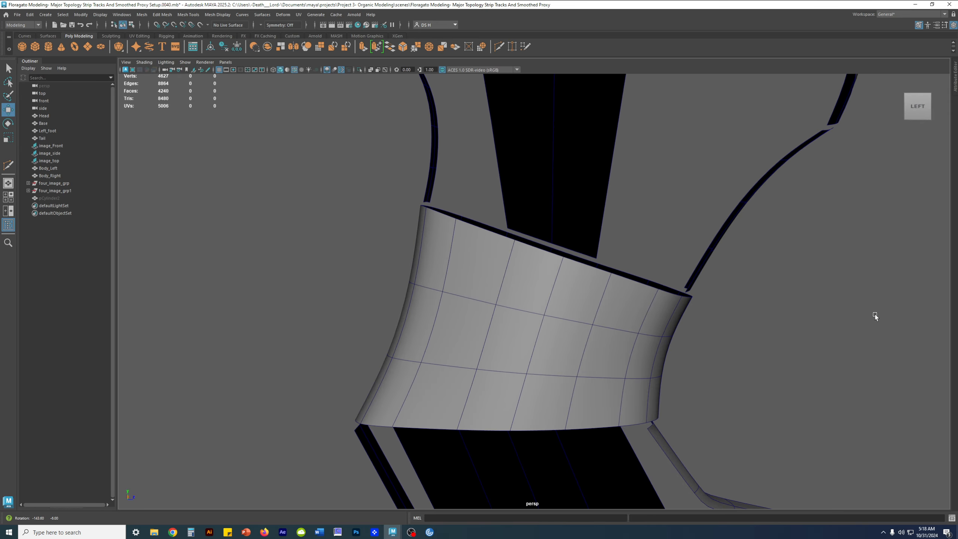
left_click(601, 289)
left_click_drag(466, 286, 566, 351, "alt")
key("1")
key("3")
left_click(652, 316)
- Select the vertical edge loops on the ankle band that line up with the borders of the leg strips
right_click_drag(571, 316, 569, 254)
double_click(521, 279)
right_click_drag(663, 331, 539, 333, "alt")
key("q")
double_click(559, 270, "shift")
double_click(501, 294, "shift")
left_click_drag(502, 294, 564, 296, "alt")
left_click_drag(485, 335, 444, 280, "alt")
double_click(471, 316, "shift")
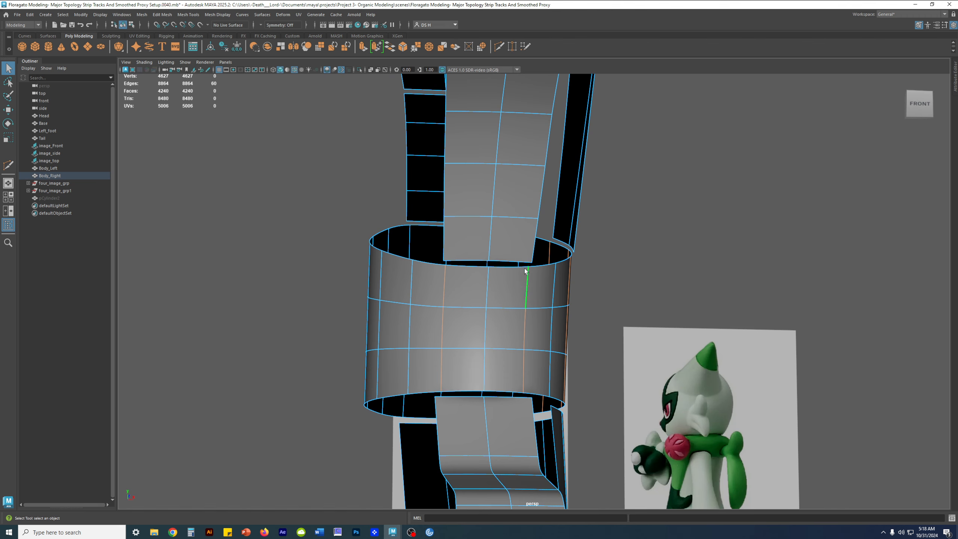
left_click_drag(430, 275, 507, 304, "alt")
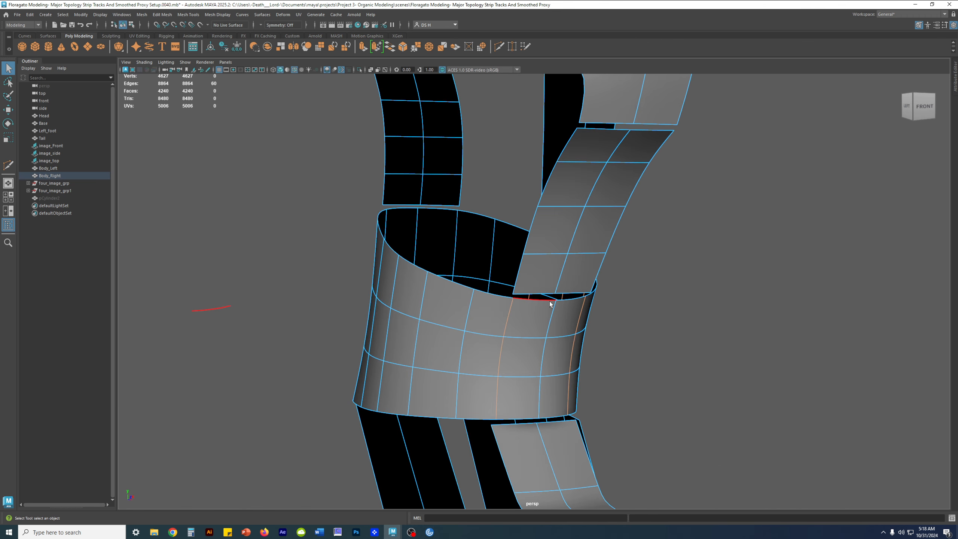
- Select the two columns of faces at the front of the ankle band, three rows high
left_click(532, 310)
left_click(563, 315, "shift")
left_click(558, 351, "shift")
left_click(520, 352, "shift")
left_click(519, 392, "shift")
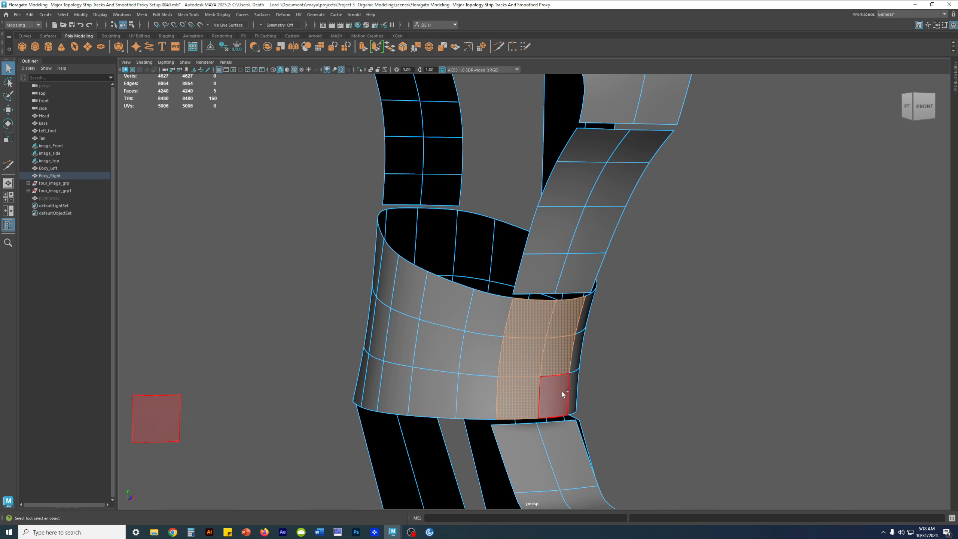
left_click(561, 392, "shift")
left_click_drag(499, 387, 581, 381, "alt")
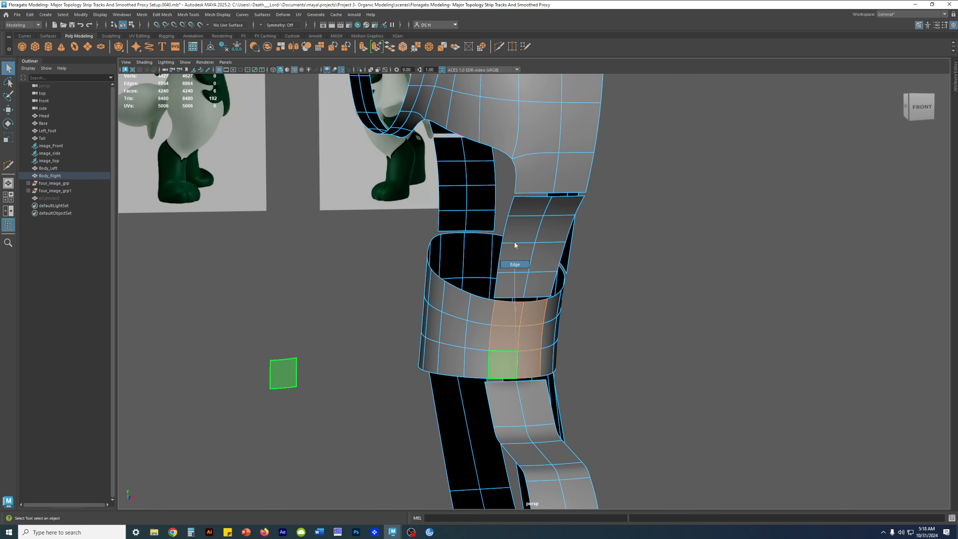
- Select the vertical centre edge line running along the front of the ankle band, leg and foot strips
double_click(520, 314)
double_click(530, 258, "shift")
middle_click_drag(539, 278, 524, 430, "alt")
double_click(544, 276, "shift")
right_click_drag(544, 276, 298, 304, "alt")
key("a")
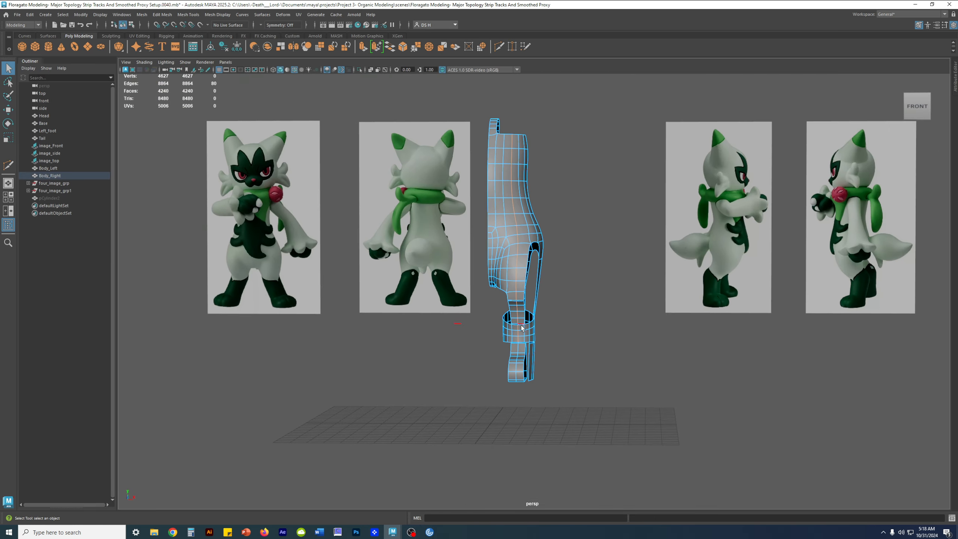
right_click_drag(455, 349, 506, 416, "alt")
double_click(507, 393, "shift")
- Add the vertical centre edge line along the body's side and outer-thigh strip to the selection
left_click_drag(506, 394, 535, 313, "alt")
middle_click_drag(602, 161, 619, 334, "alt")
left_click_drag(618, 334, 622, 316, "alt")
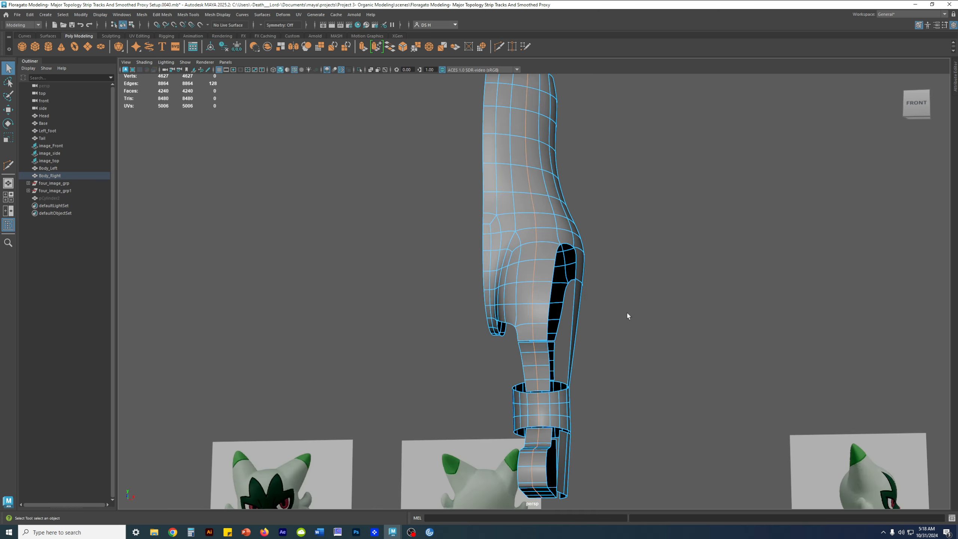
right_click_drag(622, 316, 543, 204, "alt")
scroll(527, 176, "up", 1)
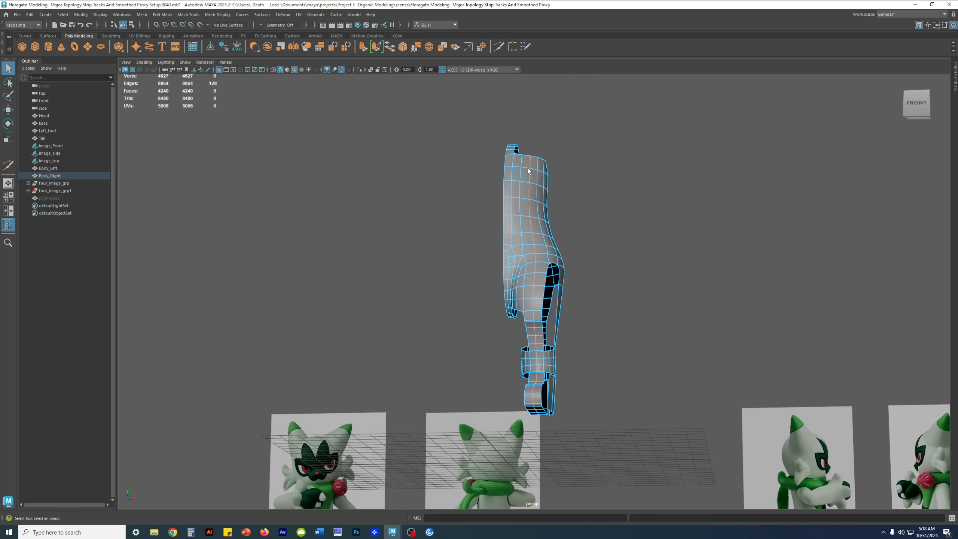
left_click_drag(534, 353, 489, 324, "alt")
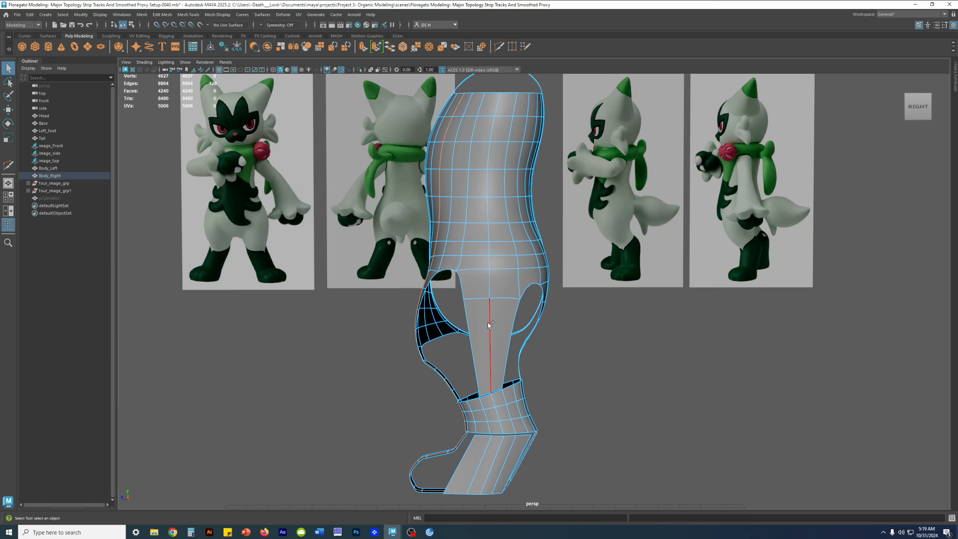
scroll(505, 276, "down", 3)
middle_click_drag(521, 200, 568, 182, "alt")
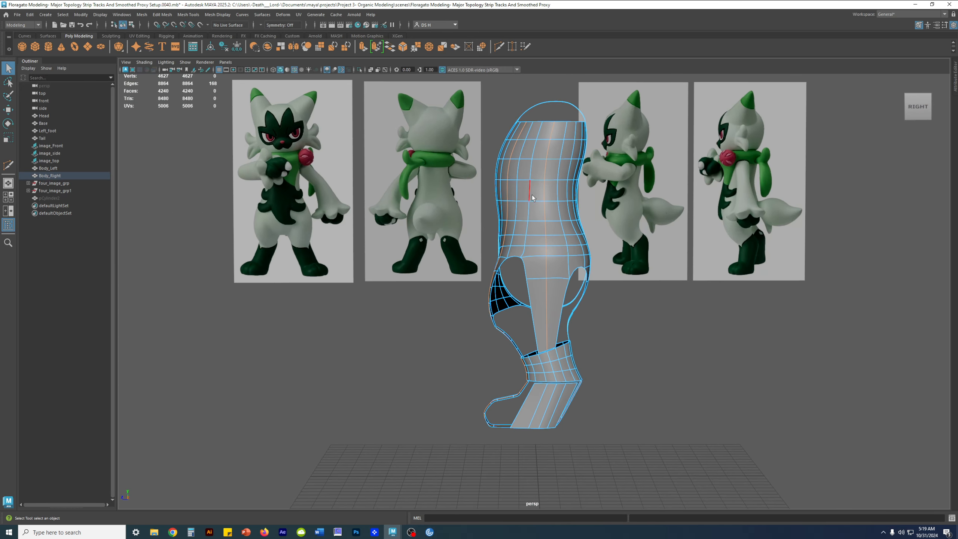
- Add the vertical centre edge lines along the back of the body, leg strip, ankle band and foot strip to the selection
scroll(541, 365, "up", 3)
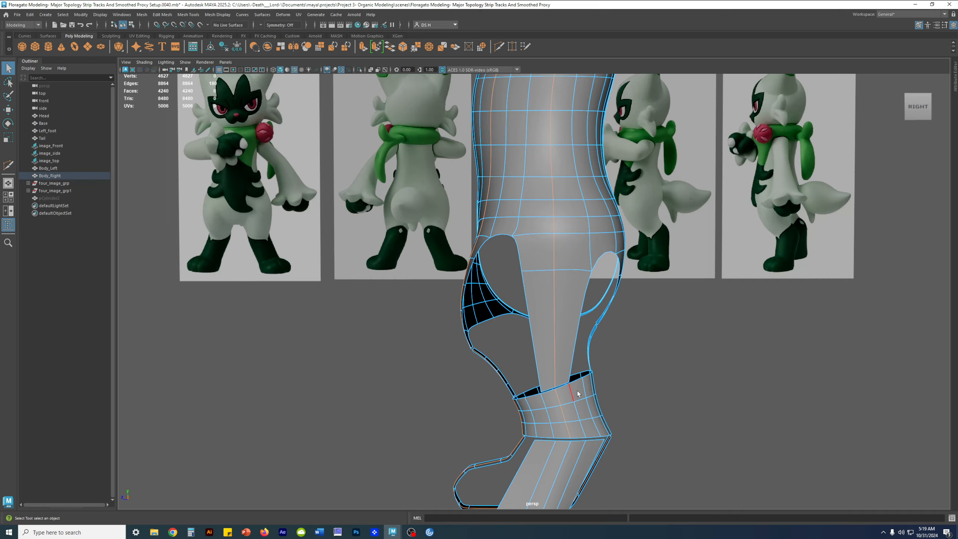
middle_click_drag(562, 413, 579, 287, "alt")
left_click_drag(656, 346, 566, 139, "alt")
left_click_drag(564, 270, 559, 235, "alt")
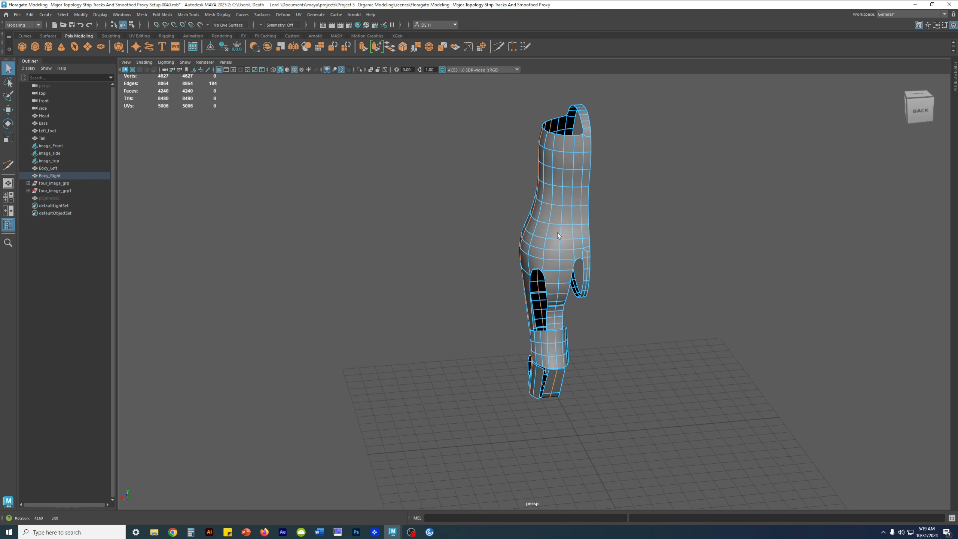
right_click_drag(564, 272, 669, 414, "alt")
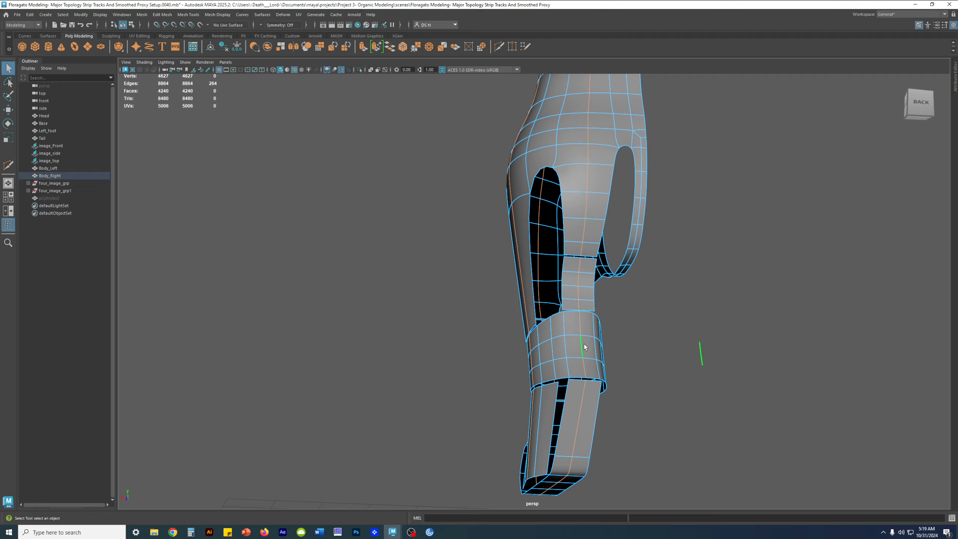
left_click_drag(584, 346, 496, 255, "alt")
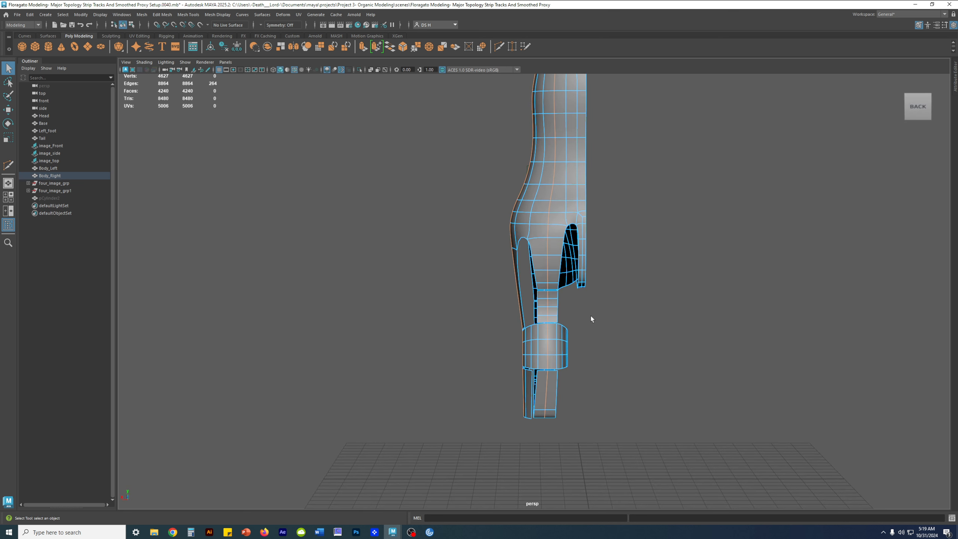
- Clear the edge selection and unhide the pCylinder2 object beside the ankle band
left_click_drag(545, 311, 660, 320, "alt")
right_click_drag(660, 321, 722, 427, "alt")
middle_click_drag(722, 427, 565, 274, "alt")
left_click_drag(566, 274, 592, 290, "alt")
middle_click_drag(391, 202, 496, 228, "alt")
left_click_drag(497, 228, 663, 265, "alt")
left_click(697, 174)
left_click(49, 198)
left_click_drag(460, 275, 599, 332, "alt")
key("h")
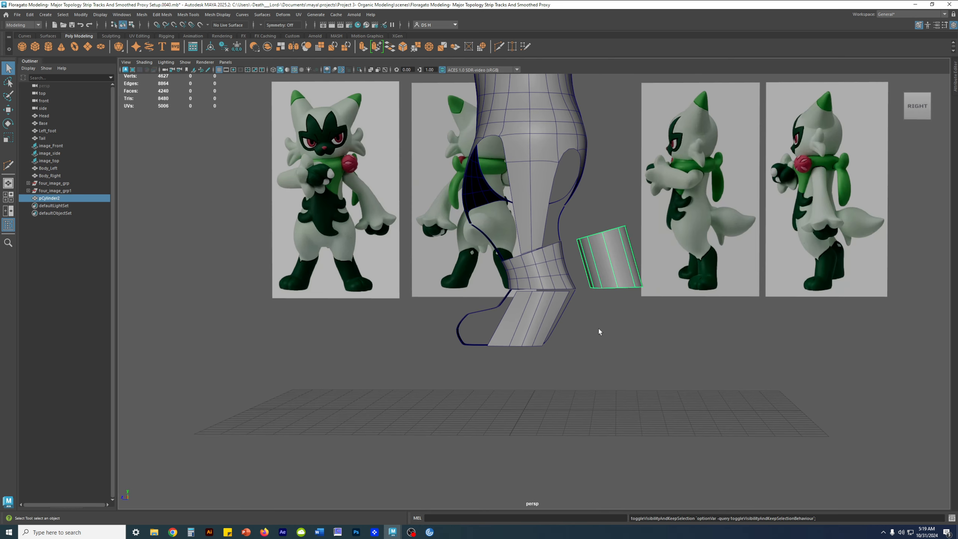
left_click(647, 334)
- Compare the cylinder with the ankle band and the leg strips under smooth preview from the side
scroll(539, 231, "up", 4)
middle_click_drag(538, 230, 497, 252, "alt")
left_click_drag(497, 251, 596, 284, "alt")
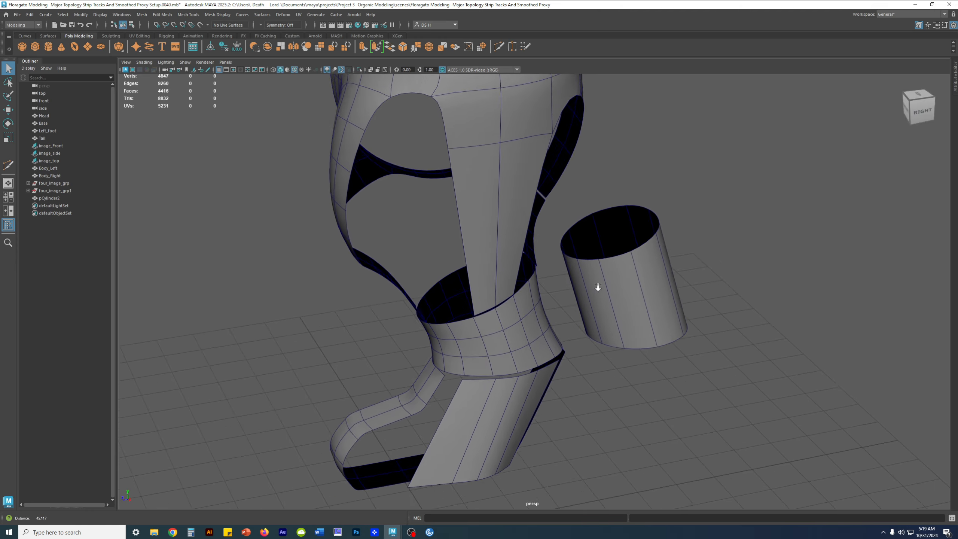
scroll(596, 285, "up", 3)
left_click(621, 218)
left_click_drag(658, 278, 519, 236, "alt")
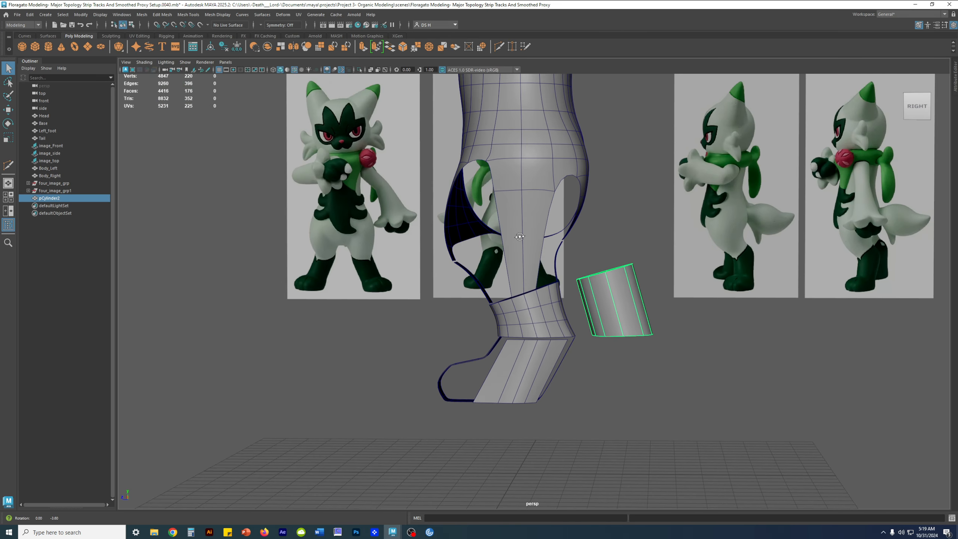
left_click_drag(499, 179, 538, 158, "alt")
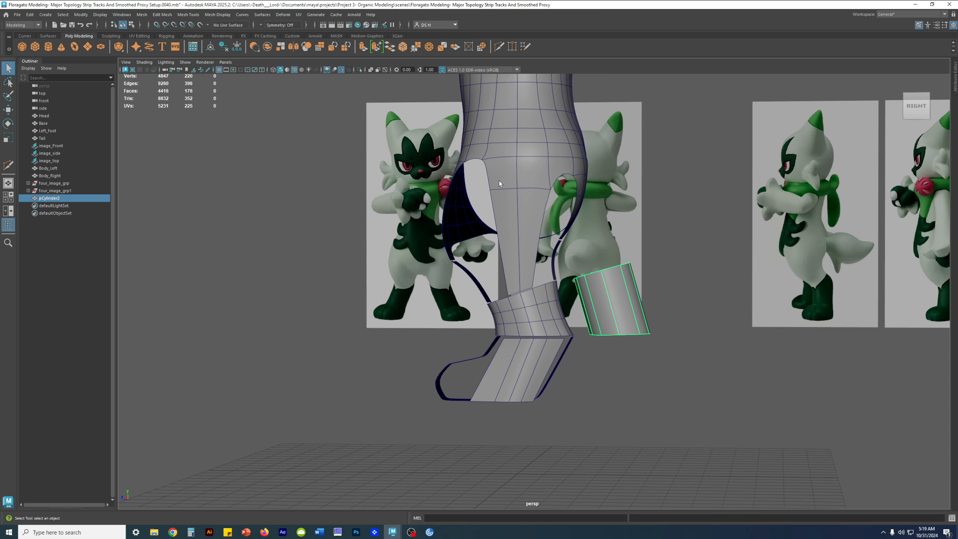
left_click_drag(497, 182, 540, 149, "alt")
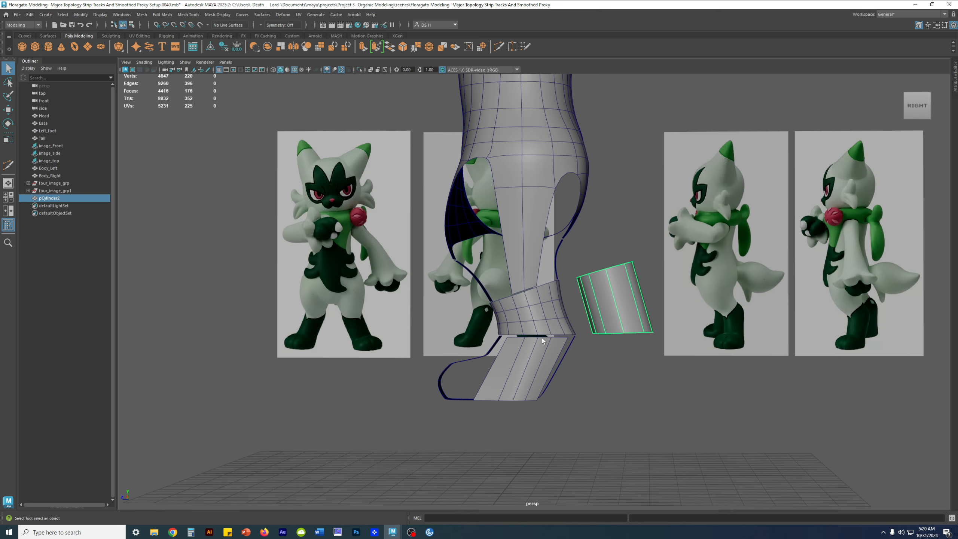
left_click_drag(550, 320, 571, 311, "alt")
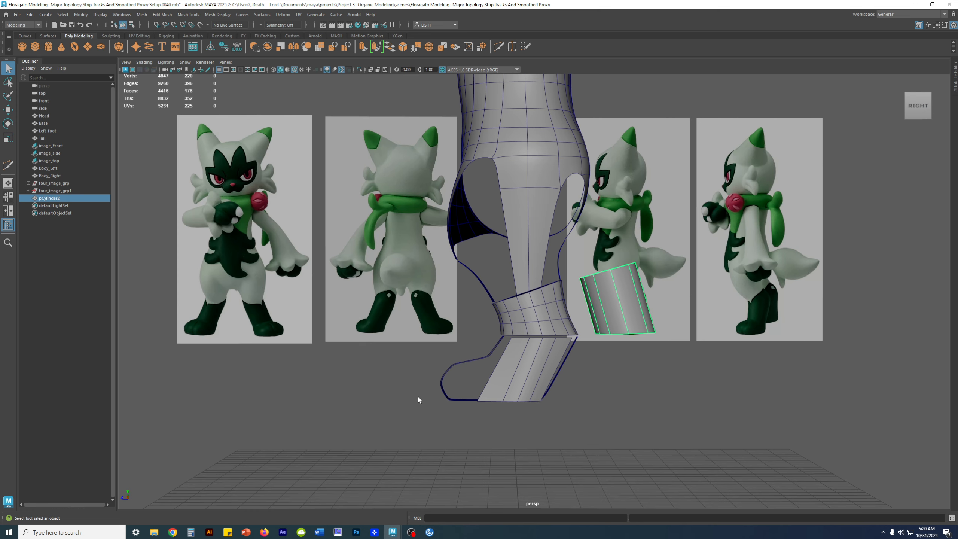
left_click_drag(612, 368, 705, 344, "alt")
scroll(765, 351, "up", 2)
- Turn off smooth preview on the cylinder and select four vertical edges spaced around its wall
key("w")
left_click_drag(716, 280, 632, 277, "alt")
scroll(736, 345, "up", 4)
key("1")
right_click_drag(631, 277, 625, 249)
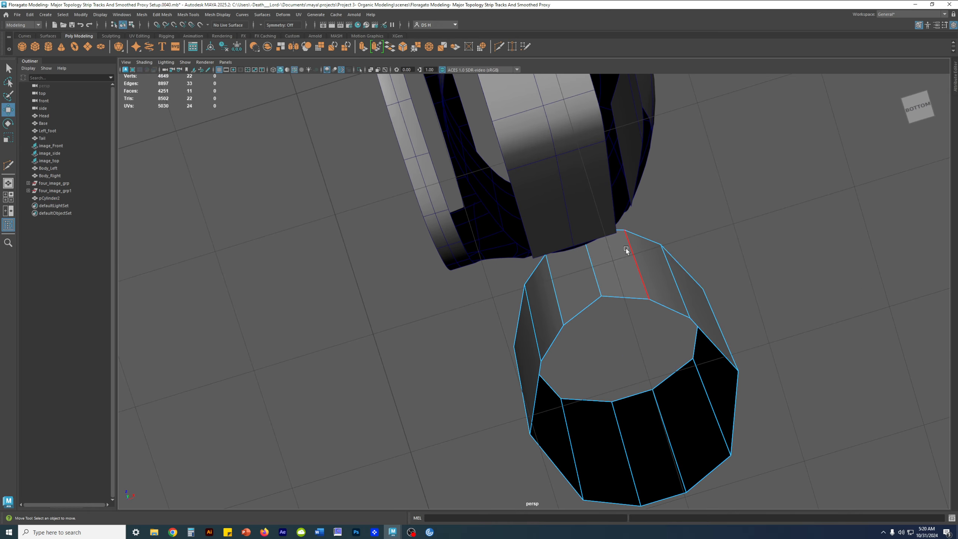
left_click(627, 249)
left_click(547, 291, "shift")
left_click_drag(647, 295, 653, 356, "alt")
left_click(629, 342, "shift")
left_click_drag(543, 317, 653, 320, "alt")
left_click(525, 258, "shift")
left_click_drag(744, 284, 439, 314, "alt")
middle_click_drag(453, 311, 578, 302, "alt")
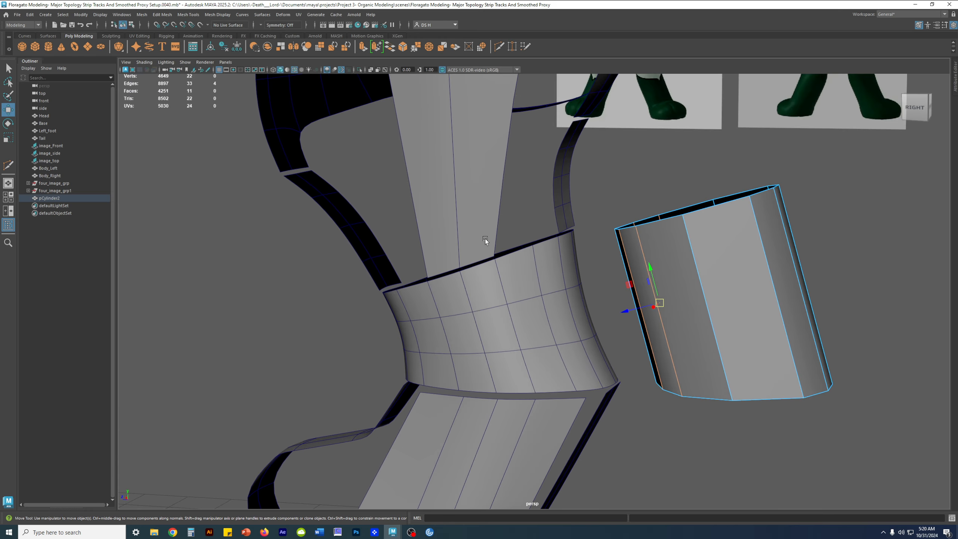
- Select Body_Right and compare the ankle band with smooth preview on and off, ending with it off
left_click_drag(509, 291, 430, 309, "alt")
left_click(515, 329)
key("1")
left_click_drag(521, 298, 575, 314, "alt")
left_click_drag(601, 358, 596, 319, "alt")
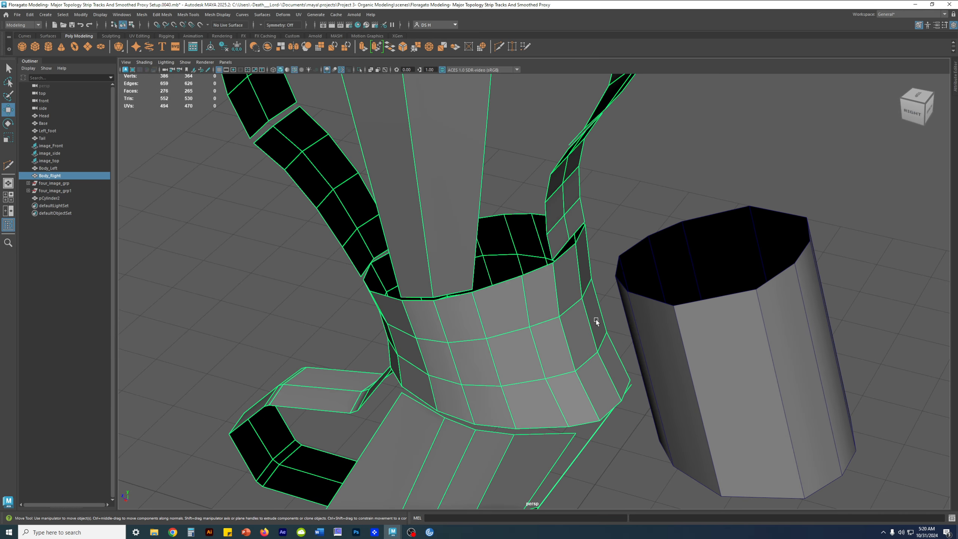
key("3")
left_click_drag(558, 268, 568, 310, "alt")
key("1")
right_click_drag(567, 310, 552, 257, "alt")
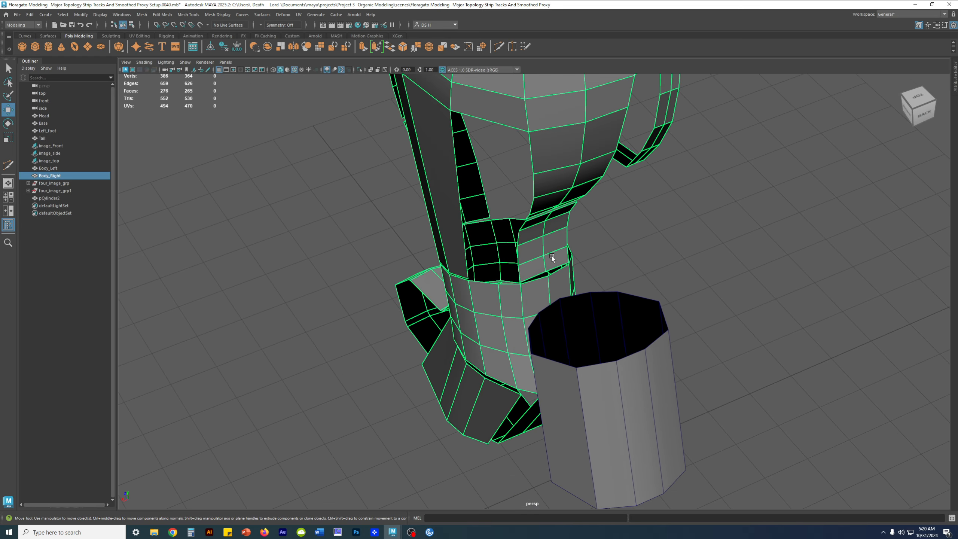
- Select the vertical centre edge lines of the back body and leg strips, plus the matching vertical edge lines on the ankle band
middle_click_drag(559, 242, 556, 287, "alt")
right_click_drag(550, 256, 550, 160)
double_click(576, 189)
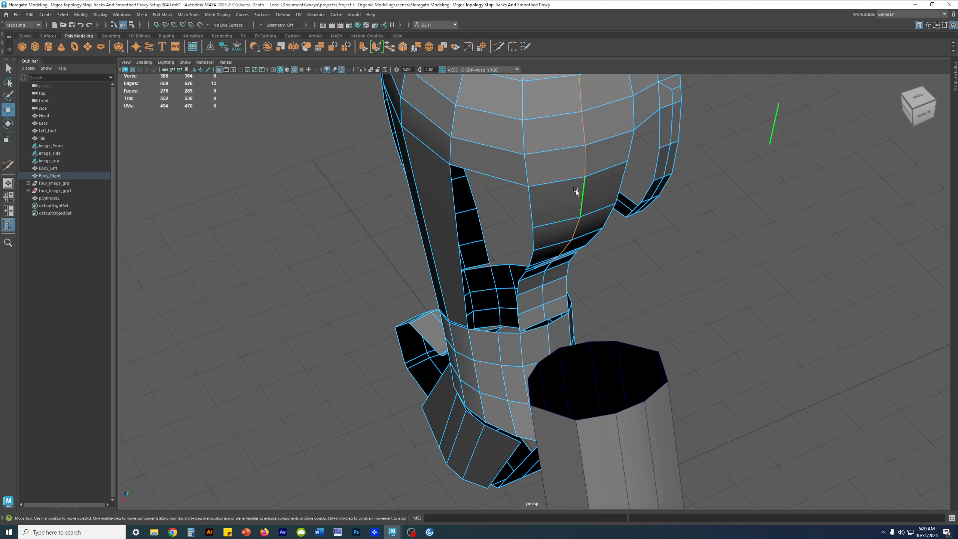
double_click(541, 299, "shift")
right_click_drag(541, 299, 603, 399, "alt")
left_click_drag(603, 400, 581, 426, "alt")
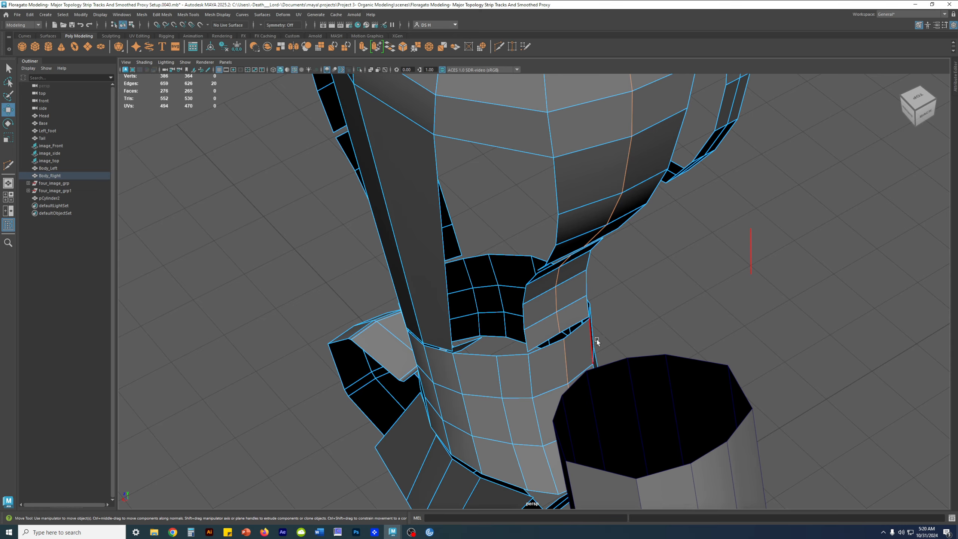
left_click_drag(412, 374, 600, 336, "alt")
left_click_drag(512, 422, 511, 314, "alt")
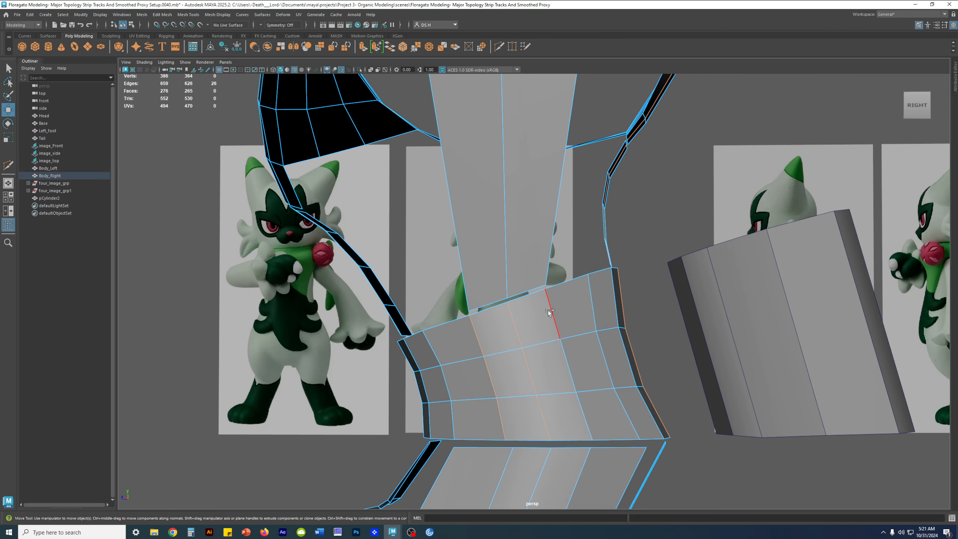
- Turn smooth preview back on for the body and select the unsmoothed cylinder for comparison
key("3")
left_click_drag(475, 331, 554, 367, "alt")
middle_click_drag(677, 308, 506, 282, "alt")
left_click(567, 261)
left_click_drag(506, 283, 655, 316, "alt")
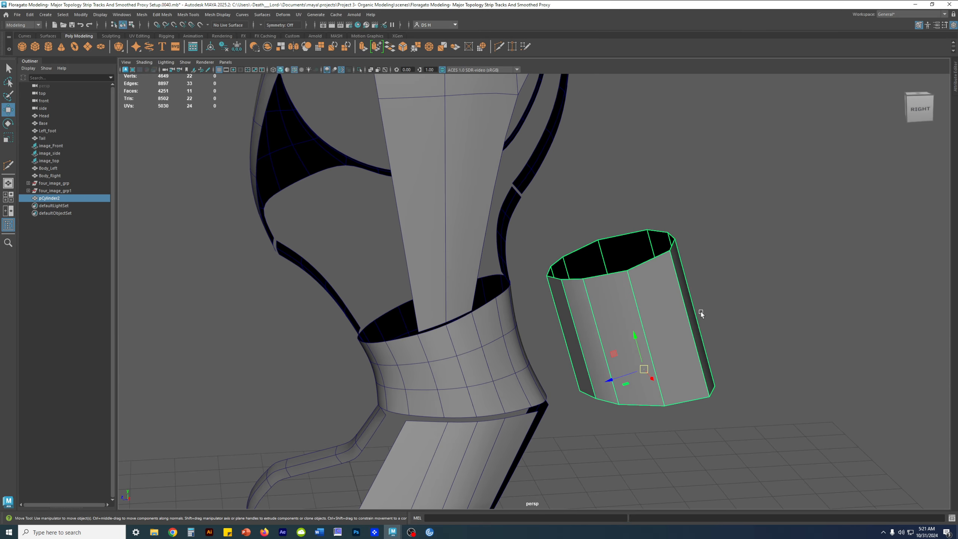
- Select the six ankle-band faces directly below the outer-thigh strip, two columns wide and three rows high
left_click(494, 349)
left_click_drag(494, 349, 452, 293, "alt")
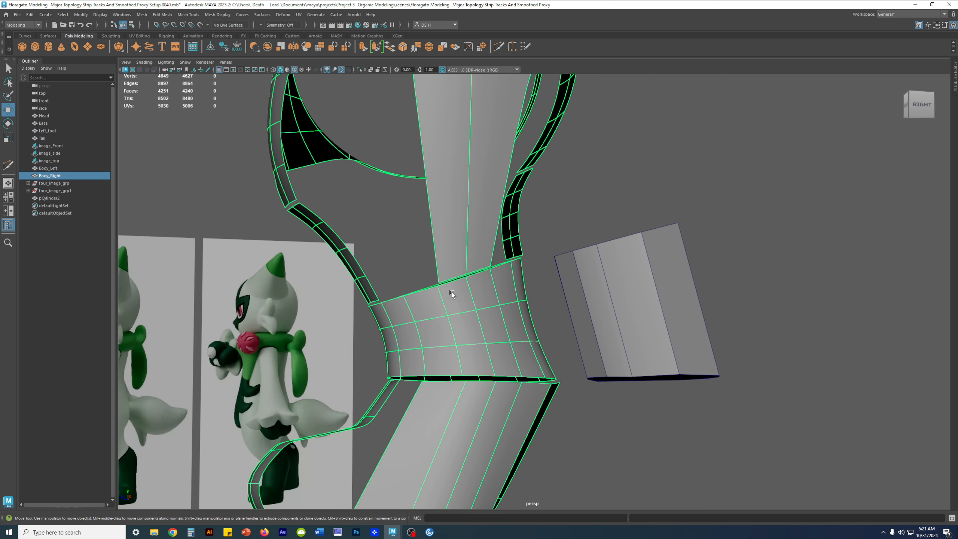
right_click_drag(461, 281, 463, 300)
left_click(462, 296)
left_click(475, 354, "shift")
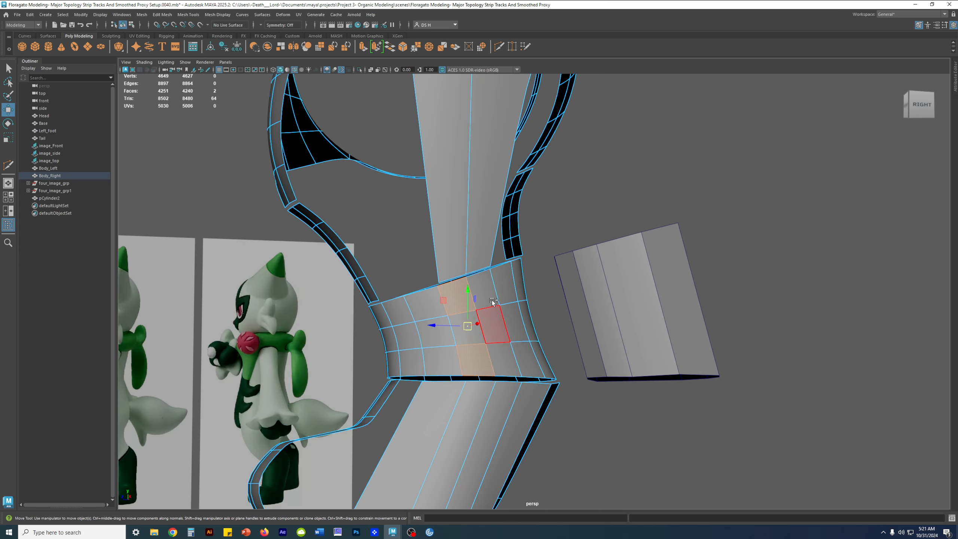
left_click(488, 293, "shift")
left_click(503, 356, "shift")
left_click(495, 326, "shift")
left_click(469, 330, "shift")
- Add the two columns of ankle-band faces below the front leg strip to the selection
left_click_drag(422, 330, 471, 346, "alt")
left_click(470, 342, "shift")
left_click(450, 342, "shift")
left_click(467, 364, "shift")
left_click(457, 364, "shift")
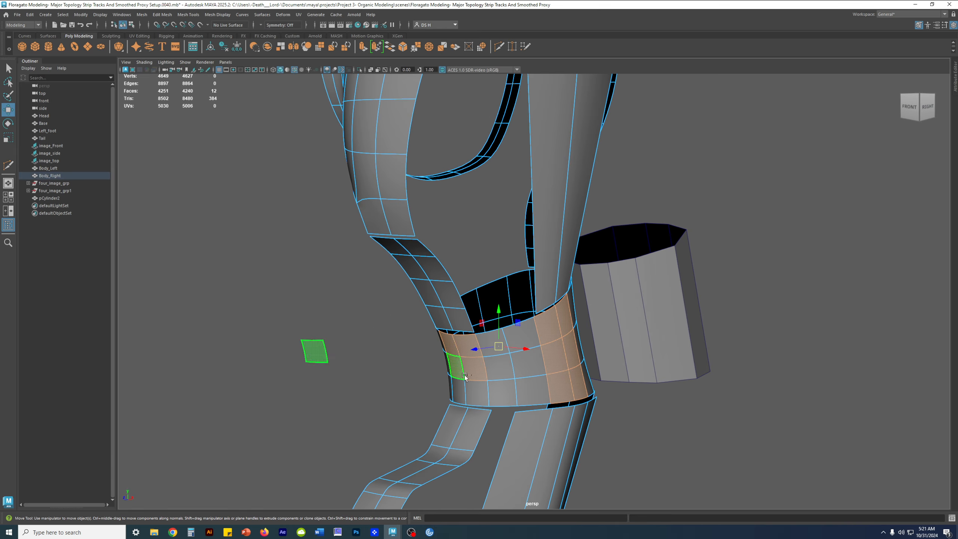
left_click(465, 375, "shift")
- Add the two columns of faces on the inner side of the ankle band to the selection
left_click_drag(615, 283, 648, 321, "alt")
left_click(615, 320, "shift")
left_click(608, 347, "shift")
left_click(639, 329, "shift")
left_click(633, 354, "shift")
left_click(623, 376, "shift")
- Add the two columns of faces at the back of the ankle band to the selection
left_click_drag(537, 320, 498, 287, "alt")
left_click(498, 264, "shift")
left_click_drag(445, 312, 516, 296, "alt")
left_click(496, 331, "shift")
left_click(488, 344, "shift")
left_click(511, 365, "shift")
left_click(501, 375, "shift")
- Turn on smooth preview for the cylinder and clear the selection
left_click_drag(501, 375, 539, 268, "alt")
right_click_drag(539, 268, 633, 265, "alt")
left_click(633, 265)
left_click_drag(633, 266, 650, 314, "alt")
key("3")
left_click(685, 325)
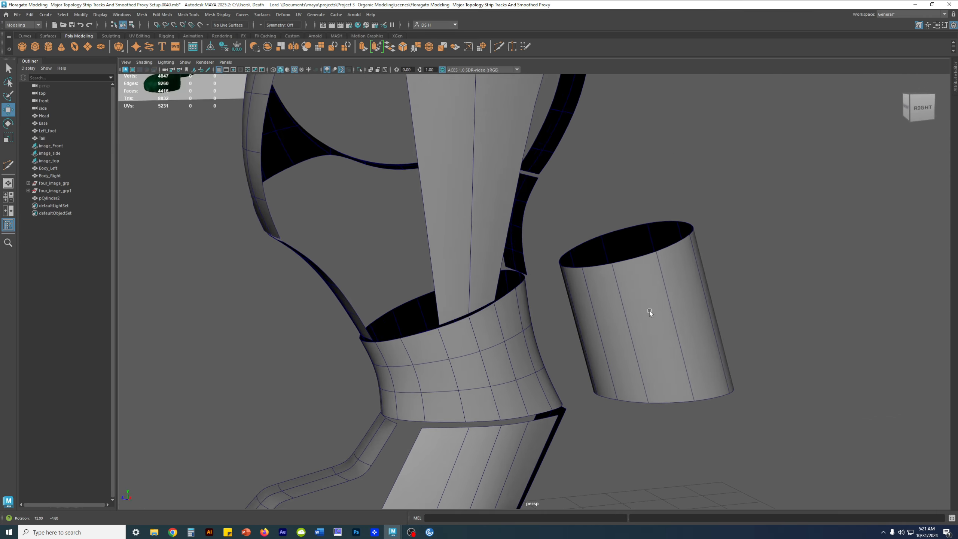
- Delete the comparison cylinder beside the ankle
right_click_drag(651, 314, 470, 287, "alt")
left_click_drag(470, 287, 477, 313, "alt")
left_click(585, 313)
left_click_drag(585, 312, 589, 285, "alt")
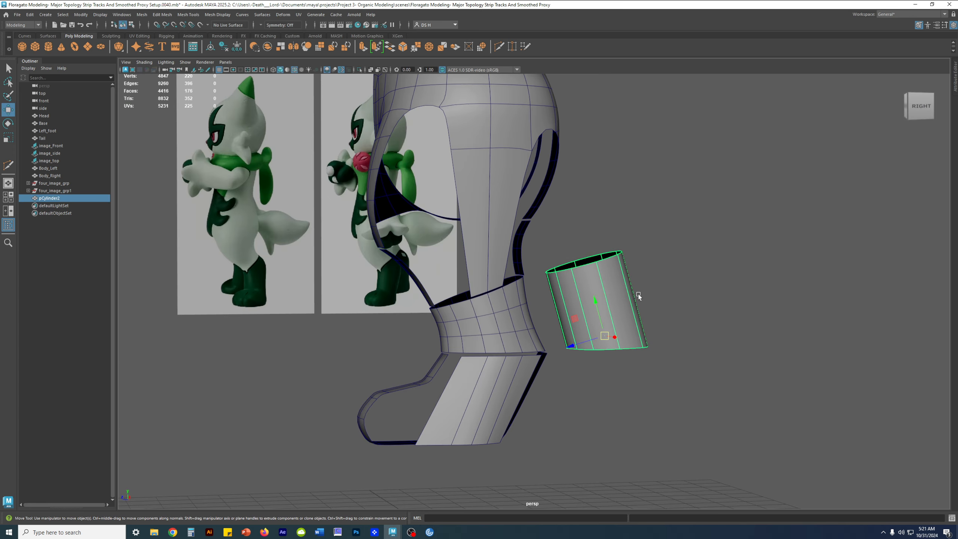
right_click_drag(638, 295, 488, 295, "alt")
left_click_drag(488, 295, 502, 256, "alt")
key("Delete")
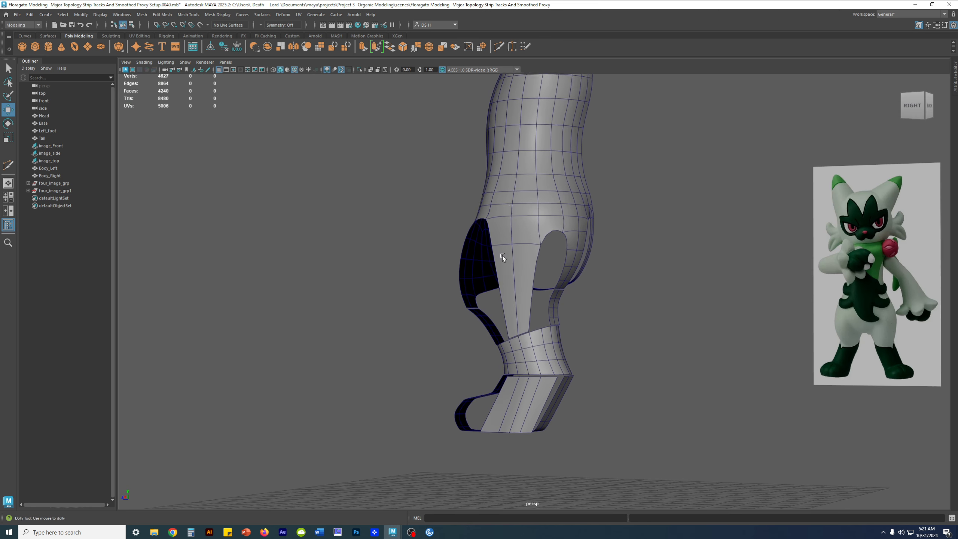
- Examine Body_Right's leg strips without smooth preview from the side, front and back, and restore the smooth preview
left_click(496, 234)
key("1")
left_click_drag(494, 237, 557, 242, "alt")
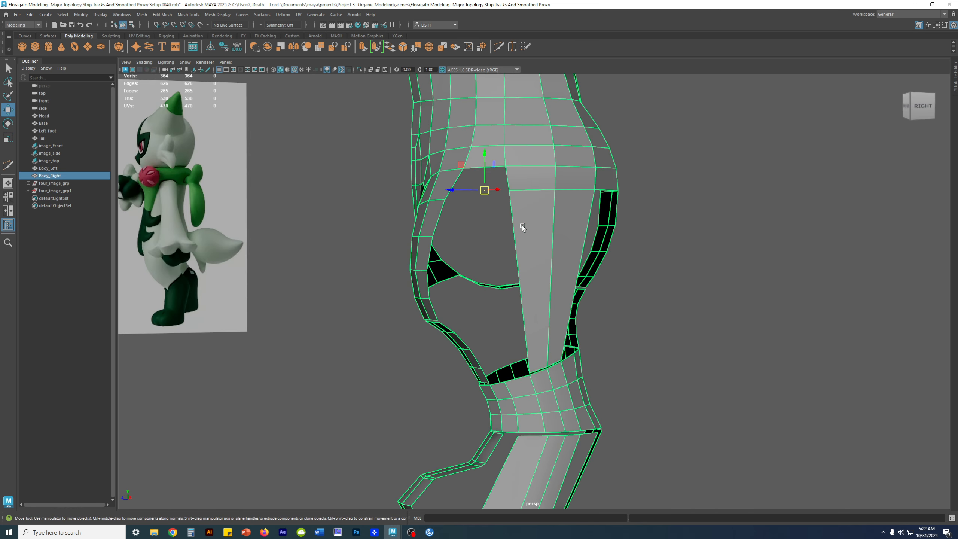
left_click_drag(556, 352, 690, 263, "alt")
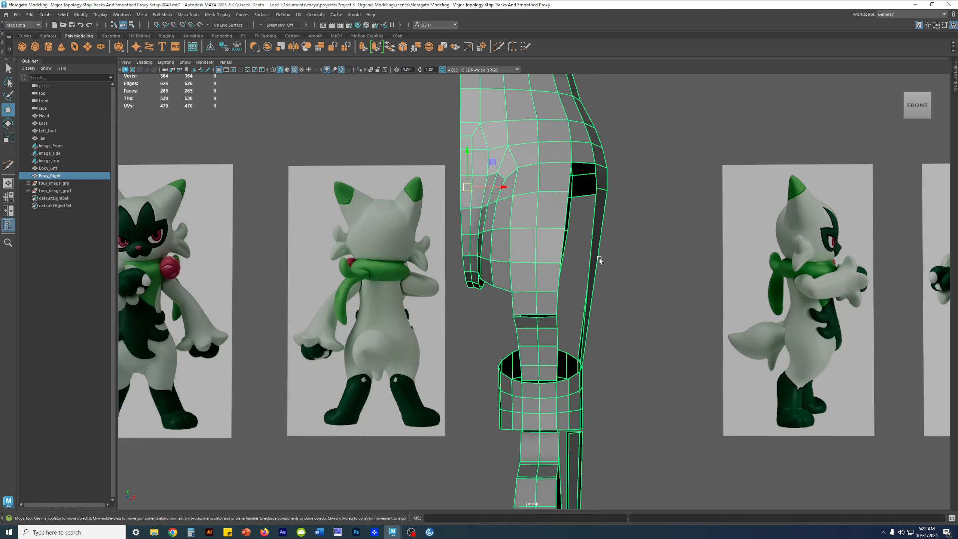
left_click_drag(507, 341, 374, 257, "alt")
right_click_drag(374, 257, 676, 338, "alt")
left_click_drag(501, 298, 580, 291, "alt")
right_click_drag(580, 291, 669, 334, "alt")
left_click_drag(619, 320, 656, 316, "alt")
right_click_drag(657, 317, 583, 179, "alt")
key("3")
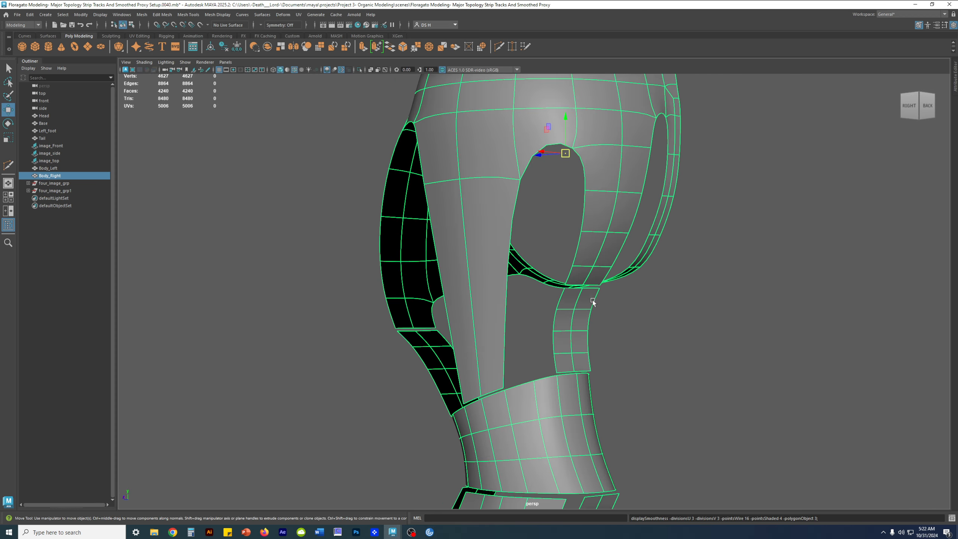
- Select the vertical centre edge lines of the back body strip, back leg strip and outer-thigh strip
left_click_drag(594, 303, 580, 249, "alt")
right_click_drag(579, 249, 547, 126, "alt")
double_click(569, 159)
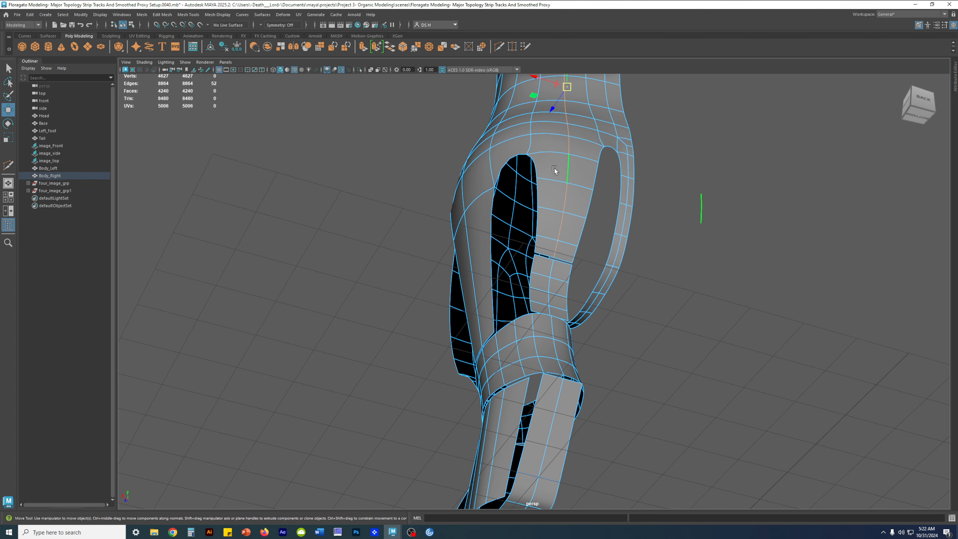
double_click(554, 271, "shift")
double_click(467, 248, "shift")
left_click_drag(466, 247, 547, 200, "alt")
- Add the outer-thigh strip's faces and the two columns of ankle-band faces below it to the selection
right_click_drag(534, 193, 573, 201)
left_click(536, 262, "shift")
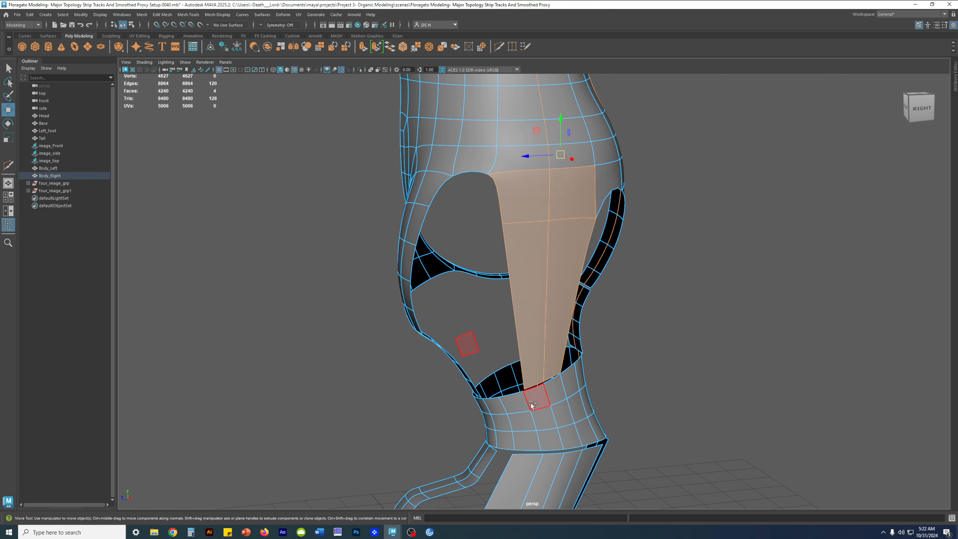
left_click(560, 395, "shift")
left_click(546, 418, "shift")
- Add the two columns of faces running down the front of the thigh to its lower edge to the selection
left_click_drag(568, 301, 621, 302, "alt")
left_click(537, 254, "shift")
left_click(569, 252, "shift")
left_click(561, 291, "shift")
left_click(539, 295, "shift")
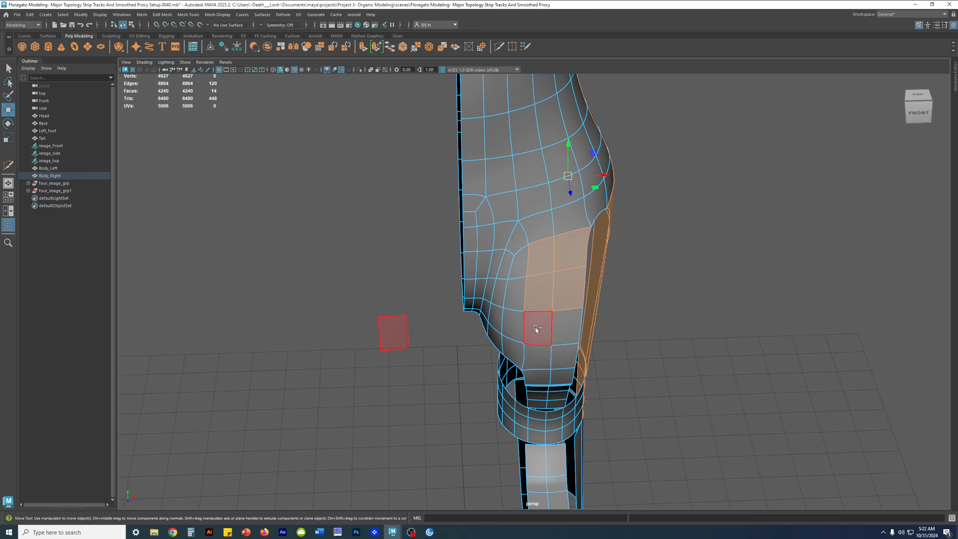
left_click(562, 356, "shift")
left_click(538, 357, "shift")
left_click(539, 376, "shift")
left_click(565, 377, "shift")
- Add the six faces at the front of the ankle band, two columns by three rows, to the selection
left_click_drag(560, 352, 566, 271, "alt")
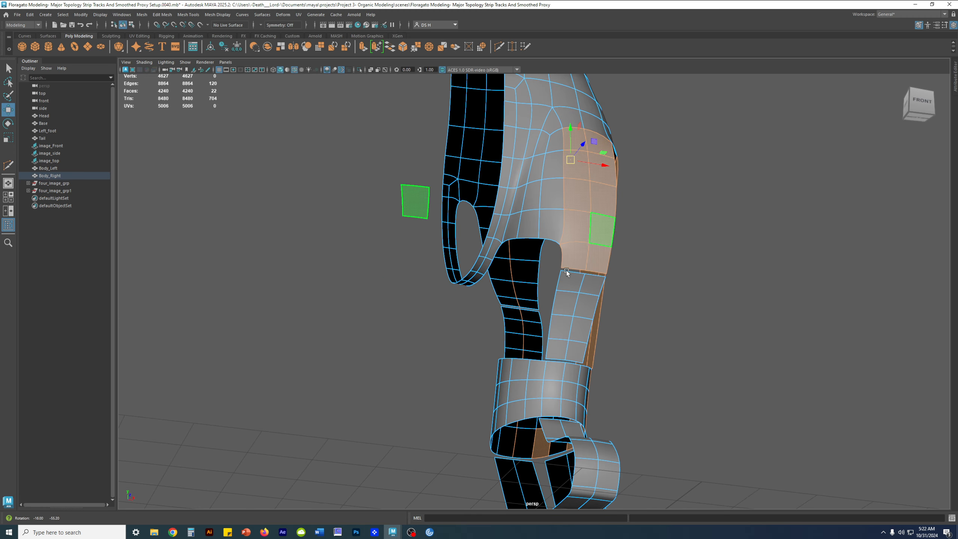
mouse_move(574, 174)
left_mouse_down("alt")
mouse_move(592, 159)
mouse_move(550, 179)
mouse_move(677, 169)
mouse_move(579, 181)
left_mouse_up("alt")
middle_click_drag(577, 397, 595, 208, "alt")
left_click_drag(595, 208, 608, 241, "alt")
scroll(608, 241, "up", 2)
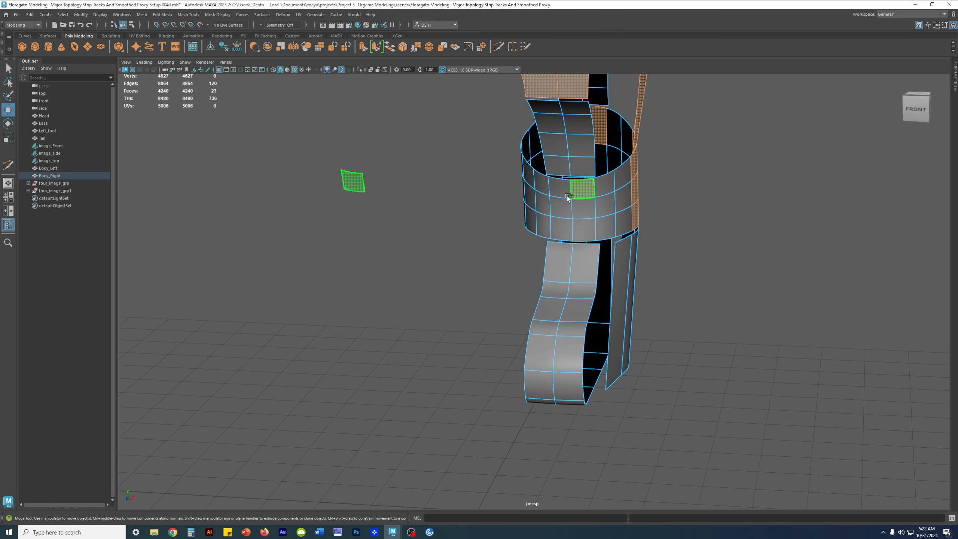
left_click(581, 193, "shift")
left_click(560, 190, "shift")
left_click(560, 208, "shift")
left_click(582, 215, "shift")
left_click(582, 228, "shift")
left_click(560, 229, "shift")
- Clear the face selection and return the body to object mode with nothing selected
left_click_drag(745, 264, 643, 186, "alt")
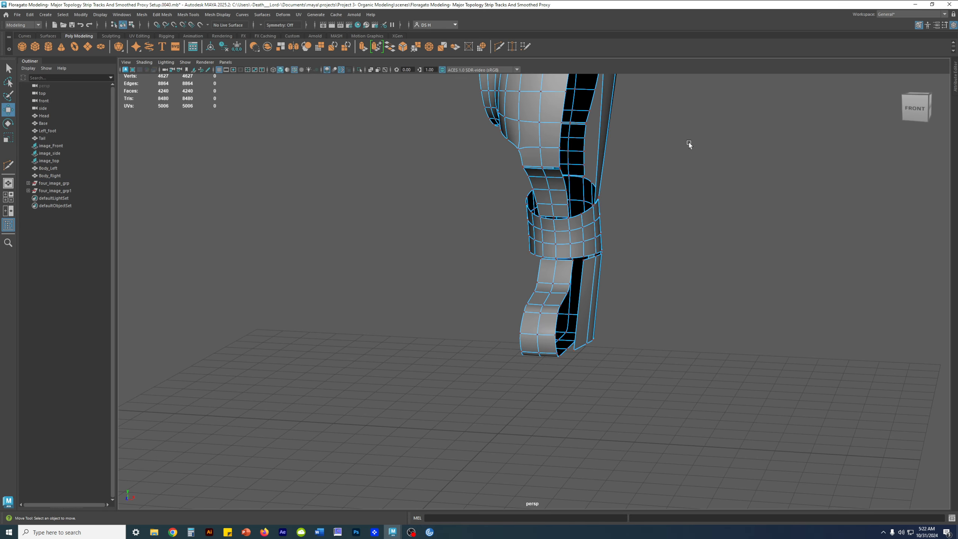
middle_click_drag(694, 152, 688, 254, "alt")
right_click_drag(550, 180, 595, 155)
left_click(682, 205)
- Examine how the body, thigh, ankle and foot strips line up from the front
right_click_drag(682, 206, 645, 159, "alt")
middle_click_drag(645, 160, 630, 195, "alt")
left_click_drag(631, 195, 574, 195, "alt")
left_click_drag(555, 118, 677, 271, "alt")
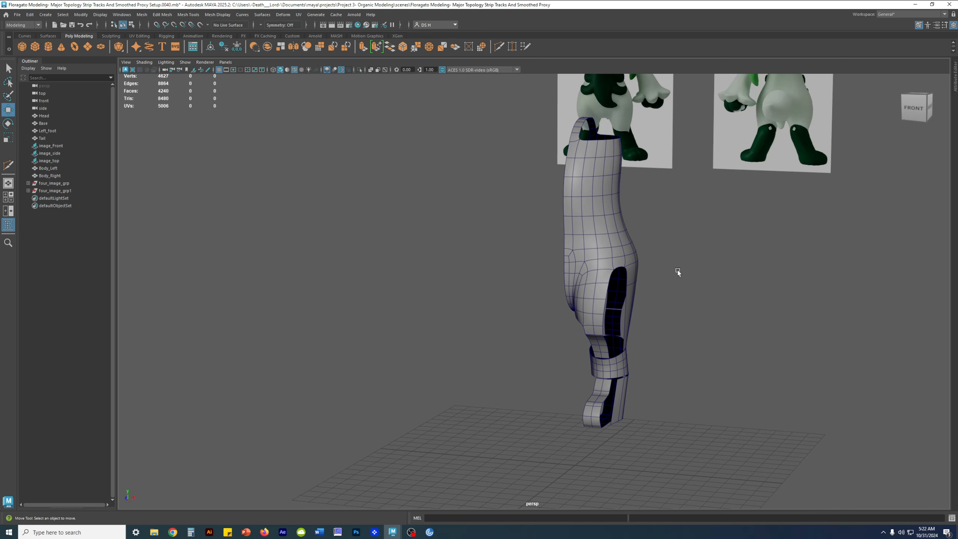
left_click_drag(626, 294, 623, 237, "alt")
right_click_drag(717, 309, 788, 359, "alt")
left_click_drag(784, 321, 702, 308, "alt")
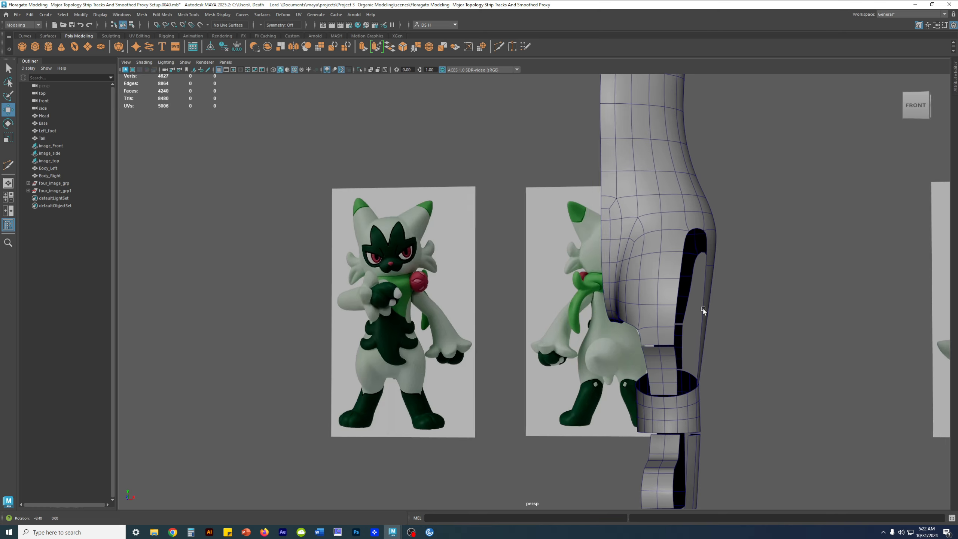
middle_click_drag(698, 253, 639, 200, "alt")
left_click_drag(641, 390, 697, 387, "alt")
right_click_drag(697, 387, 659, 373, "alt")
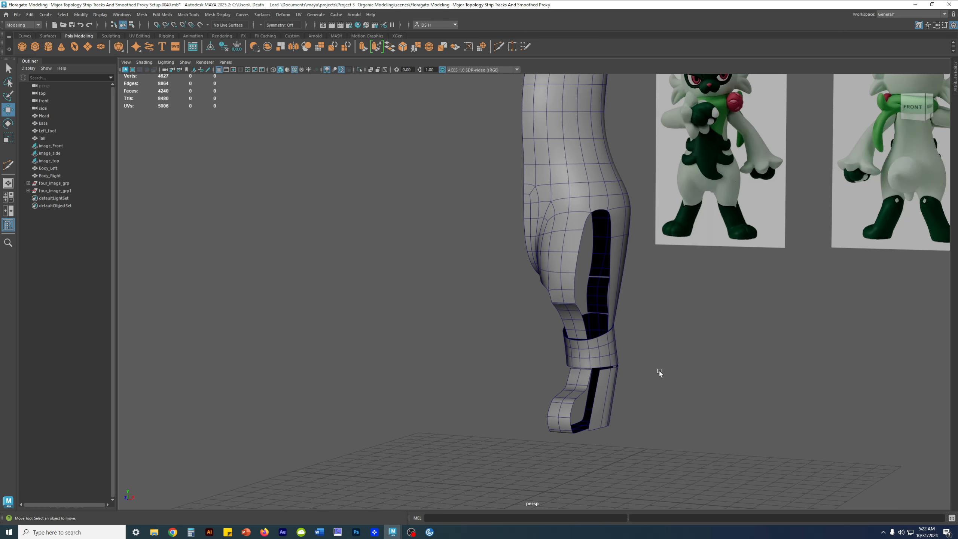
left_click_drag(620, 347, 497, 276, "alt")
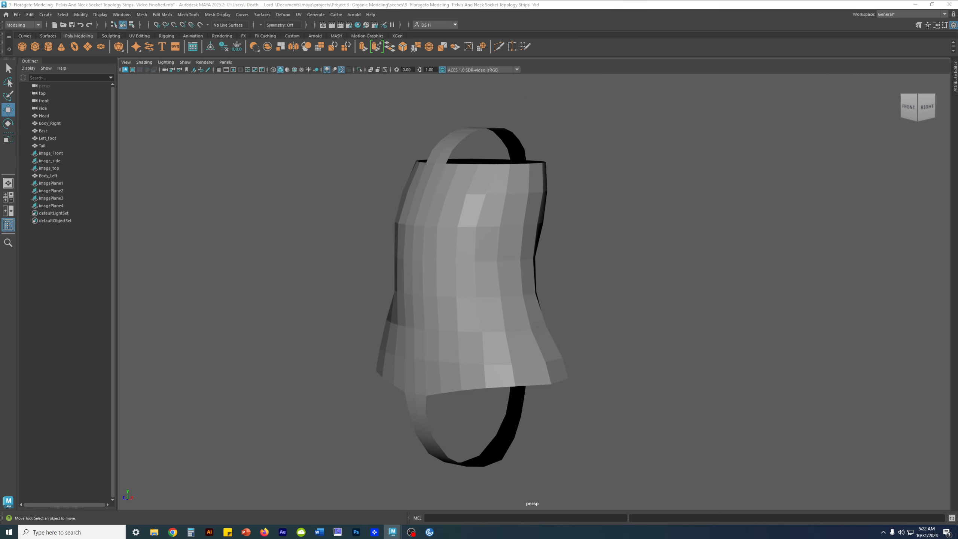
left_click(496, 231)
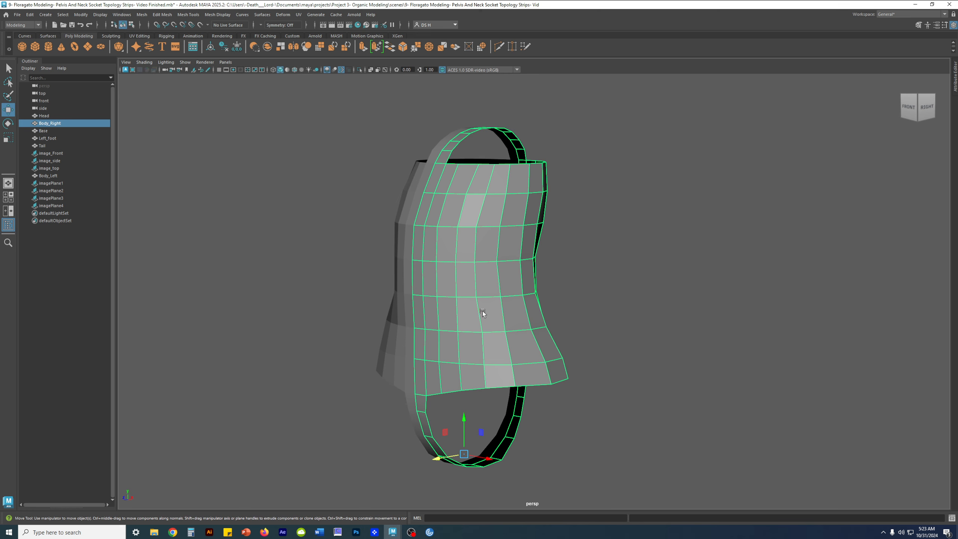
left_click_drag(445, 275, 404, 276, "alt")
middle_click_drag(433, 269, 521, 238, "alt")
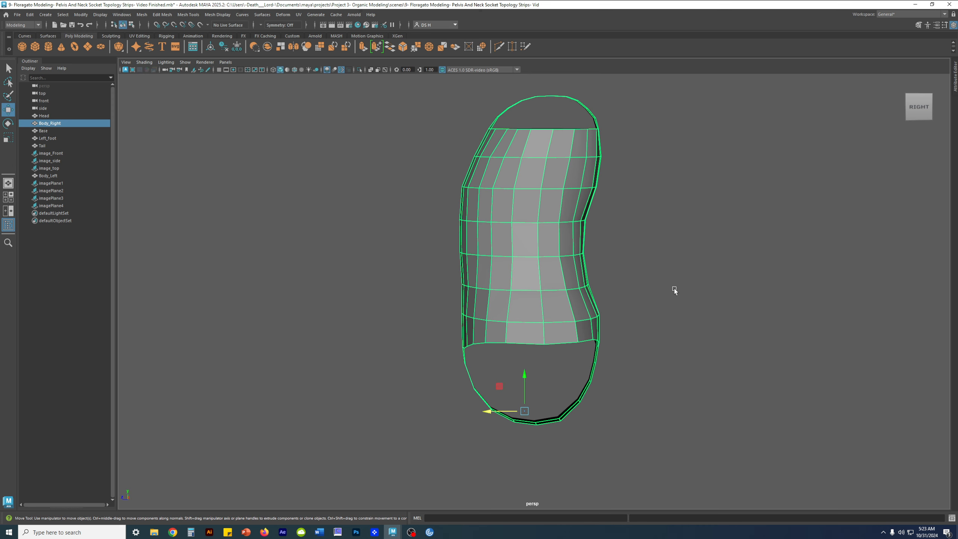
left_click(688, 278)
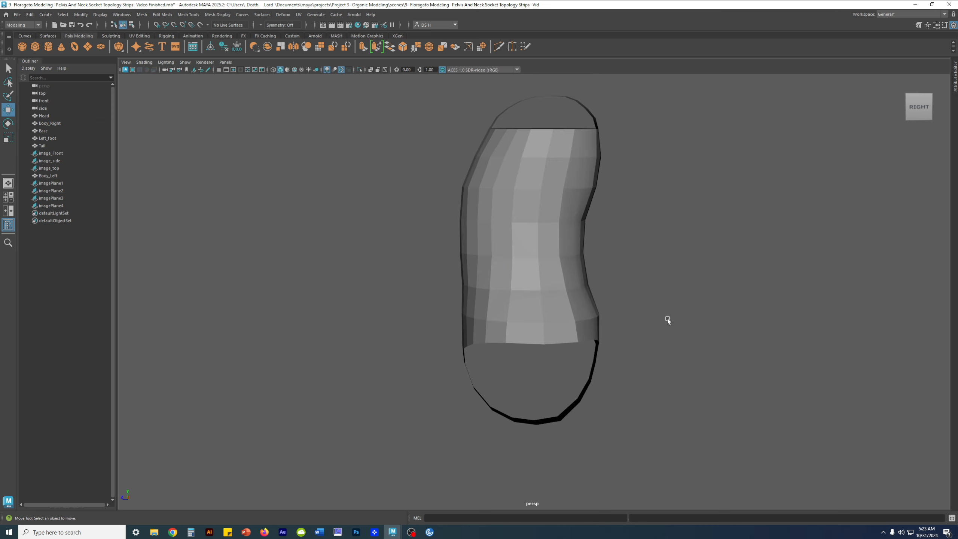
- Select the bottom row of faces along the right body half's lower rim, from the front around the side toward the back
left_click_drag(526, 266, 537, 288, "alt")
left_click(537, 287)
right_click_drag(537, 287, 622, 320, "alt")
middle_click_drag(508, 309, 505, 220, "alt")
right_click_drag(505, 220, 497, 306)
left_click(414, 279)
key("q")
left_click(428, 272, "shift")
left_click(451, 273, "shift")
left_click(488, 282, "shift")
left_click(527, 283, "shift")
left_click(586, 281, "shift")
left_click_drag(665, 302, 540, 286, "alt")
left_click(523, 278, "shift")
left_click(577, 288, "shift")
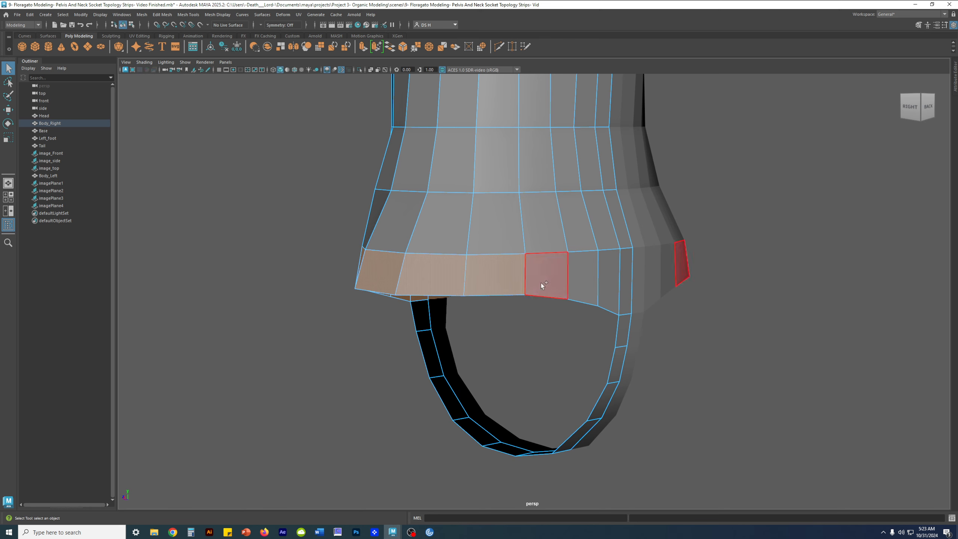
- Select the two adjacent face columns running up the middle of the body's side, from the lower rim to the top
left_click_drag(714, 273, 524, 302, "alt")
left_click(502, 343)
left_click(541, 338, "shift")
left_click_drag(538, 330, 498, 300, "alt")
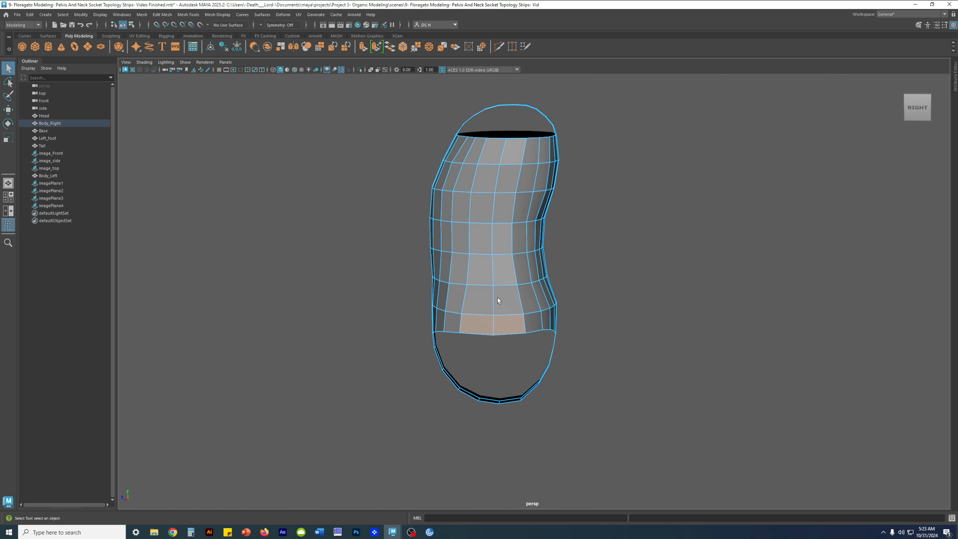
left_click(470, 317, "shift")
double_click(473, 321, "shift")
key("ctrl+z")
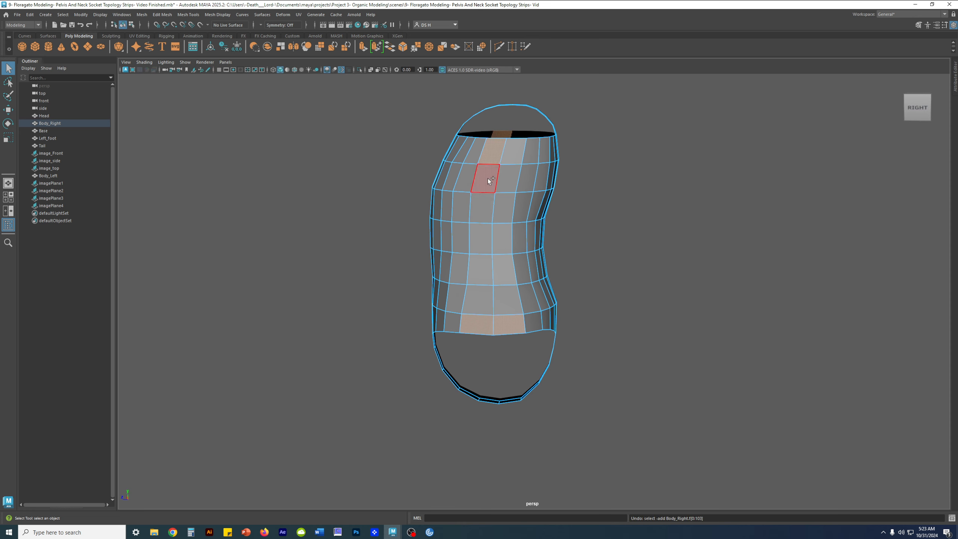
double_click(480, 299, "shift")
left_click(514, 151, "shift")
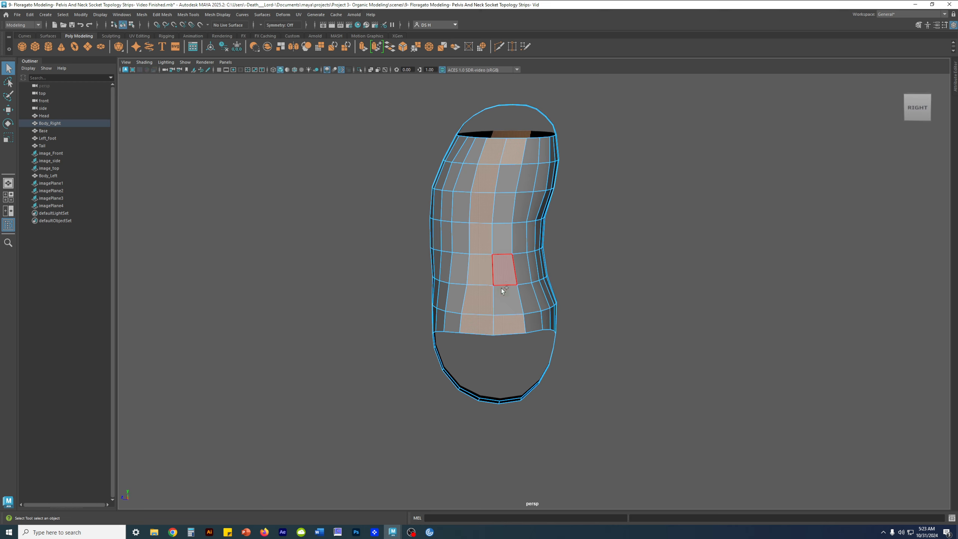
double_click(502, 286, "shift")
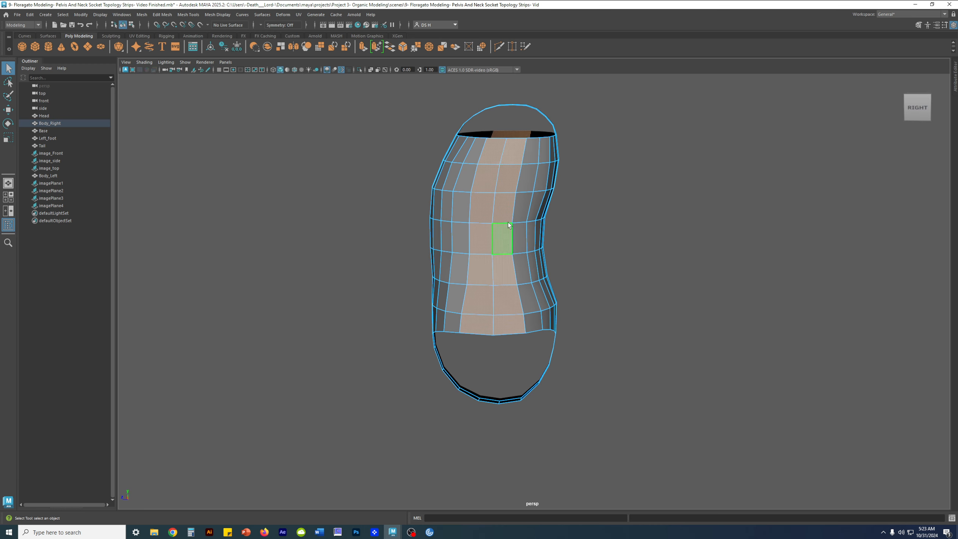
- Nudge the waist vertex just inside the right body half's outer edge slightly inward and preview the body smoothed
left_click_drag(502, 270, 608, 266, "alt")
right_click_drag(608, 265, 704, 308, "alt")
left_click_drag(704, 308, 532, 285, "alt")
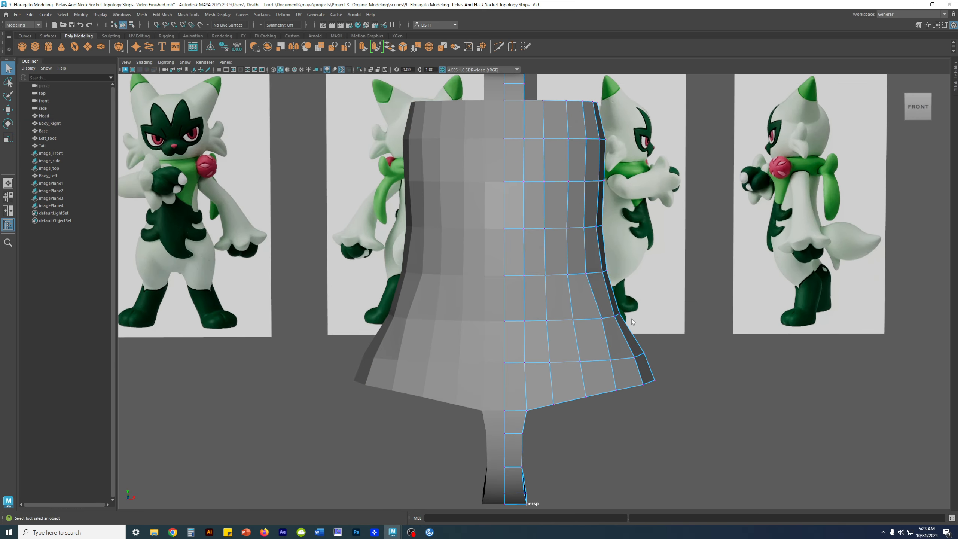
middle_click_drag(636, 318, 599, 247, "alt")
right_click_drag(599, 248, 661, 268, "alt")
left_click(577, 254)
key("w")
left_click_drag(590, 252, 584, 249)
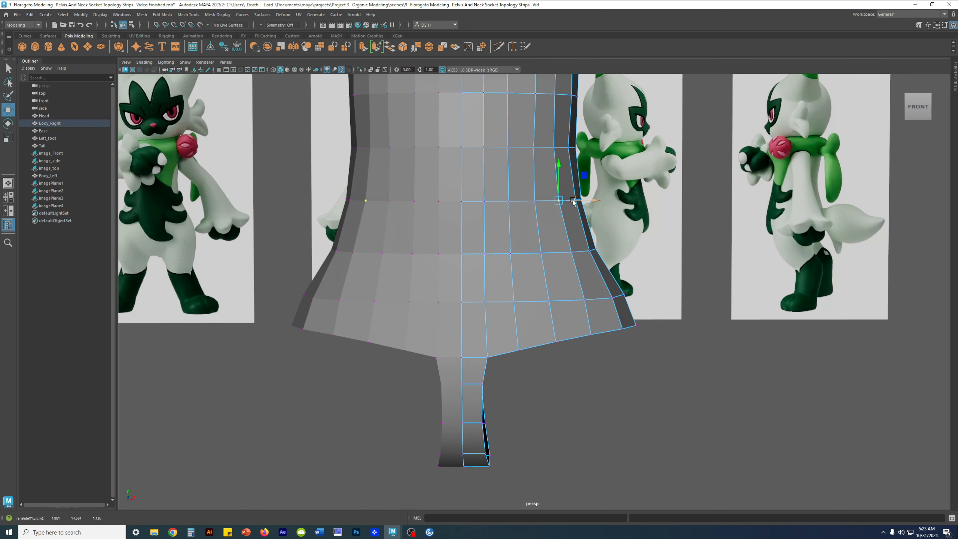
key("3")
left_click(639, 199)
left_click_drag(639, 199, 495, 259, "alt")
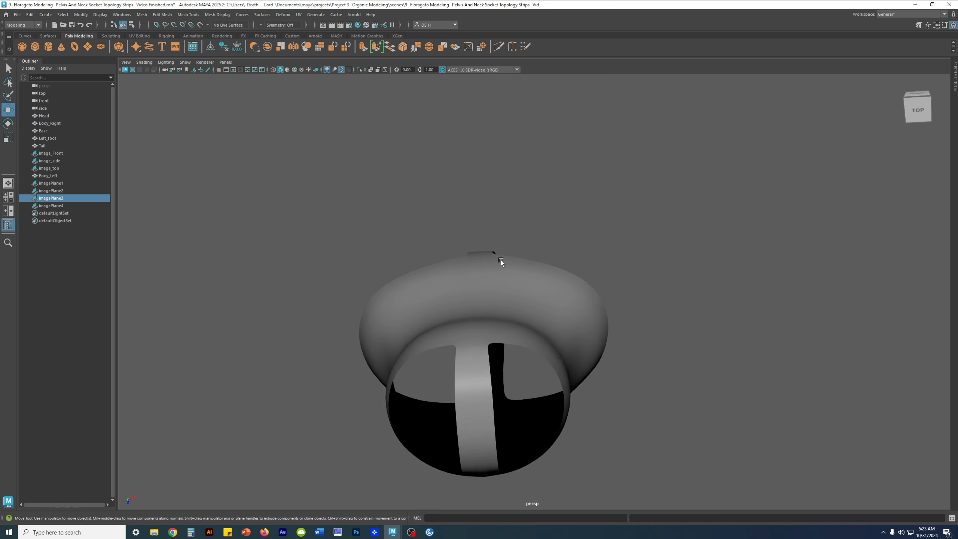
- Adjust two neighbouring vertical edges at the back of the right half's lower rim in depth, comparing smoothed and unsmoothed previews
right_click_drag(495, 259, 561, 292, "alt")
left_click(562, 293)
key("1")
key("F9")
left_click(539, 266)
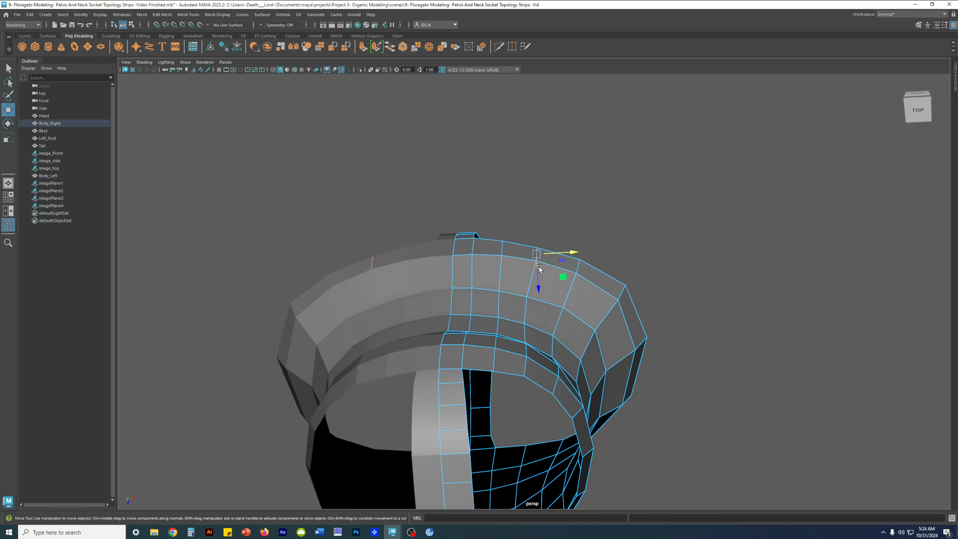
left_click_drag(537, 278, 536, 276)
left_click(501, 248)
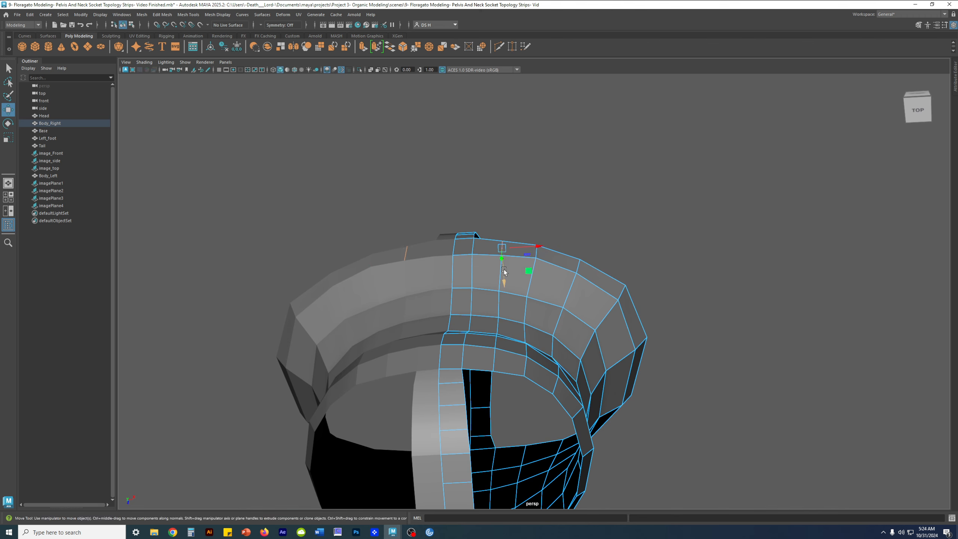
key("3")
left_click_drag(505, 264, 634, 283, "alt")
key("1")
key("3")
key("1")
- Nudge the lower-rim vertex just forward of the side's centre along the depth axis and turn on smooth preview
right_click_drag(562, 312, 664, 324, "alt")
left_click_drag(565, 332, 531, 280, "alt")
left_click(407, 281)
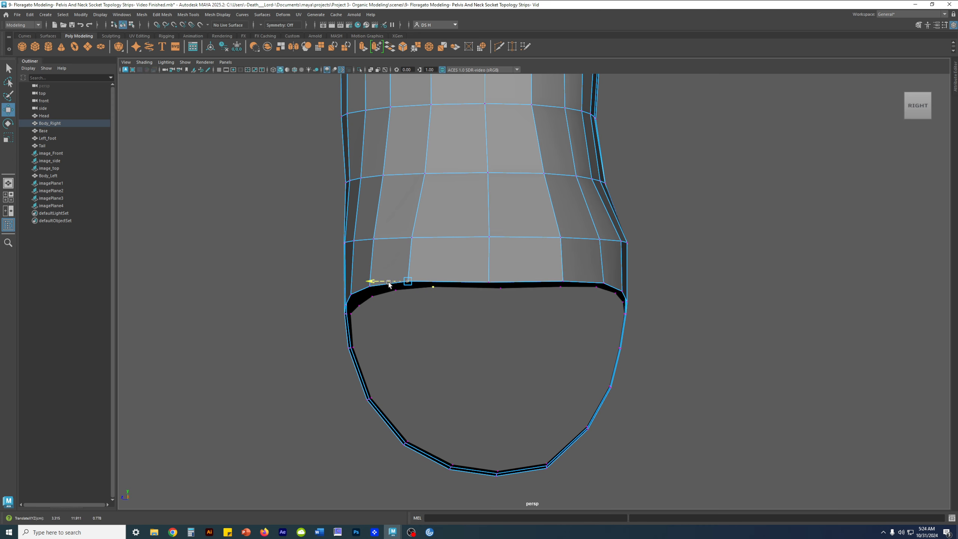
key("3")
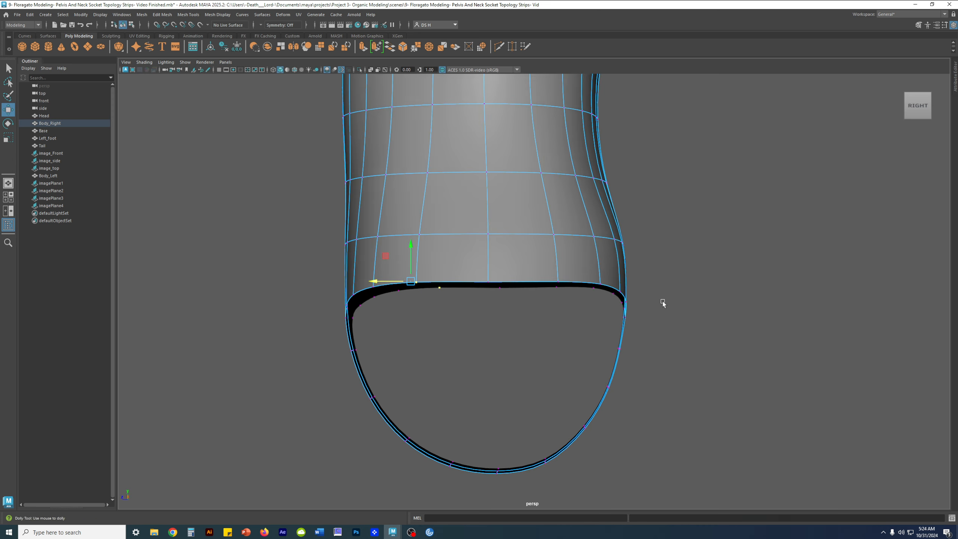
- Examine the torso's lower rim and crotch strip from the side and front, smoothed and unsmoothed
scroll(674, 315, "down", 2)
left_click(716, 319)
left_click_drag(562, 310, 594, 335, "alt")
left_click(690, 233)
left_click_drag(678, 284, 577, 279, "alt")
left_click(597, 293)
key("1")
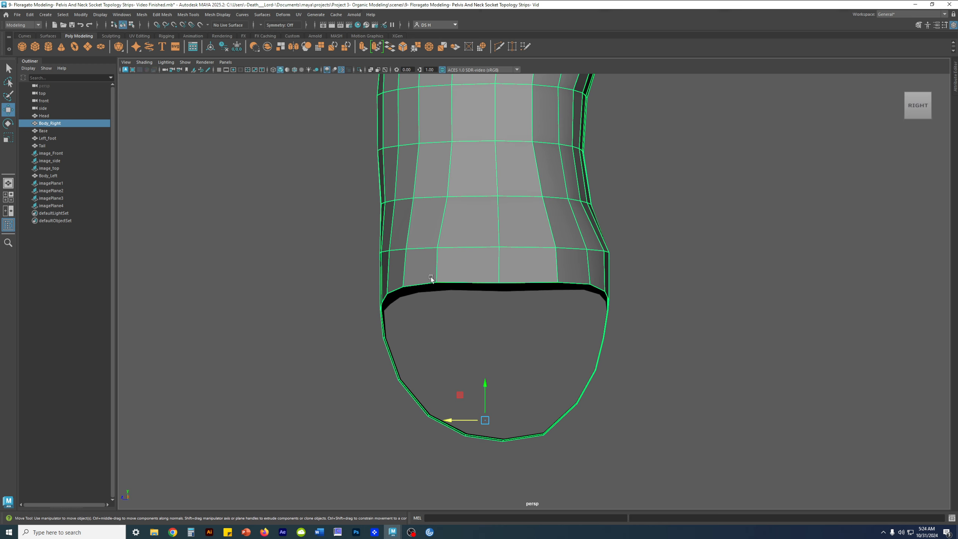
left_click_drag(435, 270, 457, 289, "alt")
mouse_move(615, 281)
left_mouse_down("alt")
mouse_move(638, 264)
mouse_move(648, 293)
mouse_move(519, 266)
mouse_move(718, 314)
mouse_move(641, 253)
left_mouse_up("alt")
left_click(716, 331)
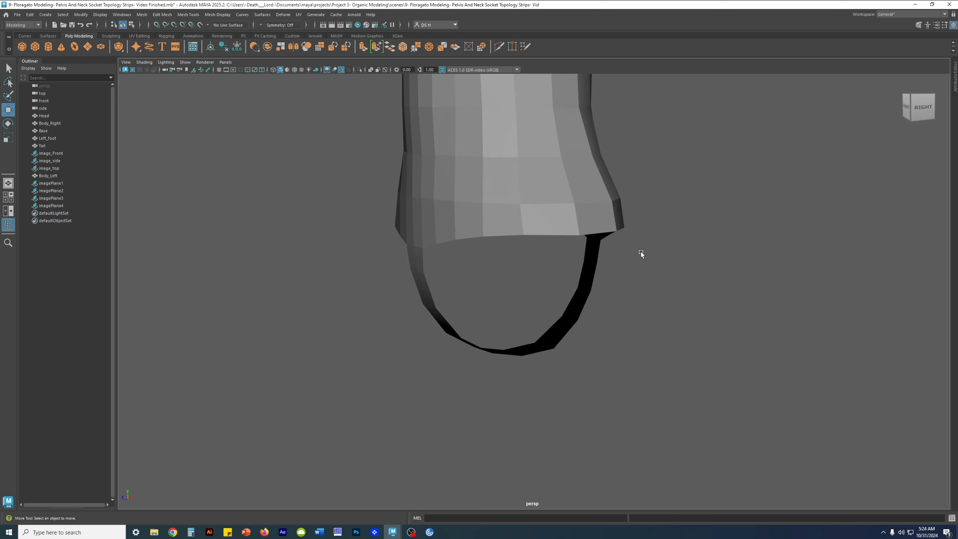
mouse_move(583, 264)
left_mouse_down("alt")
mouse_move(641, 246)
mouse_move(649, 254)
mouse_move(577, 221)
mouse_move(619, 234)
mouse_move(594, 229)
mouse_move(570, 252)
left_mouse_up("alt")
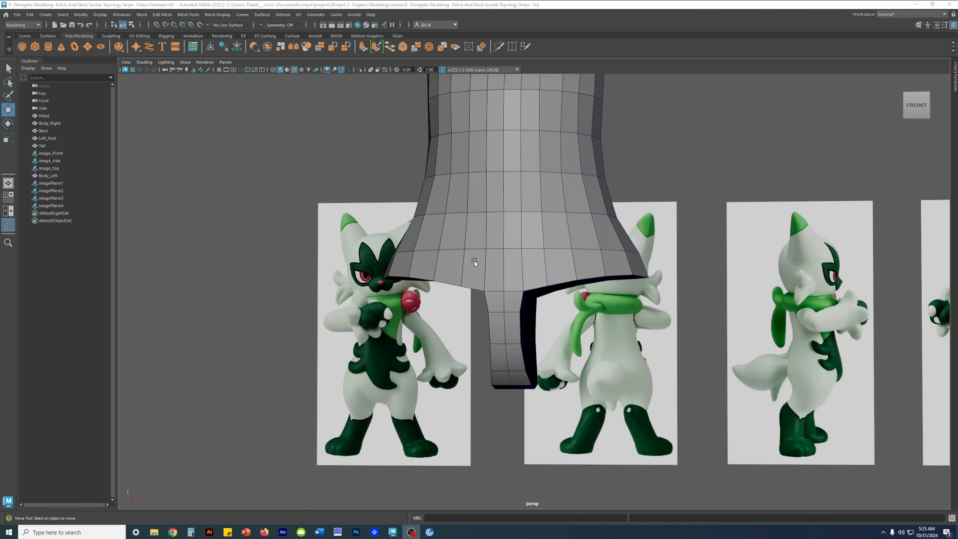
left_click_drag(422, 231, 555, 291, "alt")
- Switch to the four-view layout and frame the leg reference drawings in the front and side views
key("space")
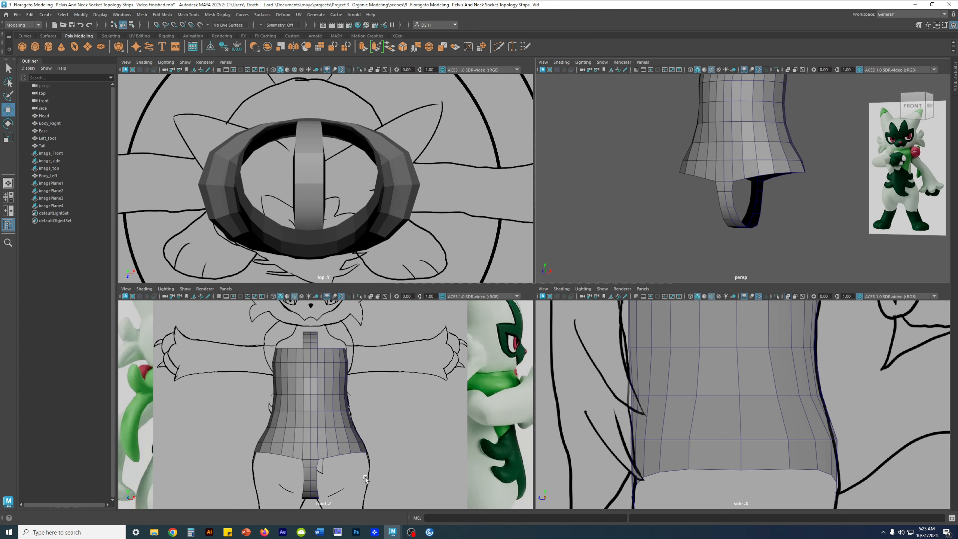
middle_click_drag(392, 439, 383, 340, "alt")
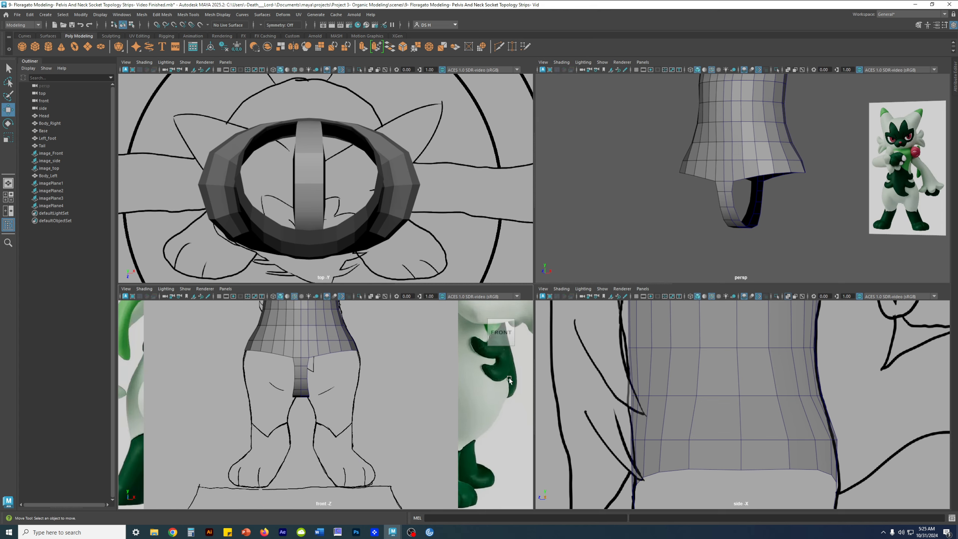
scroll(691, 414, "down", 4)
middle_click_drag(698, 429, 677, 341, "alt")
scroll(708, 372, "down", 1)
scroll(709, 372, "down", 1)
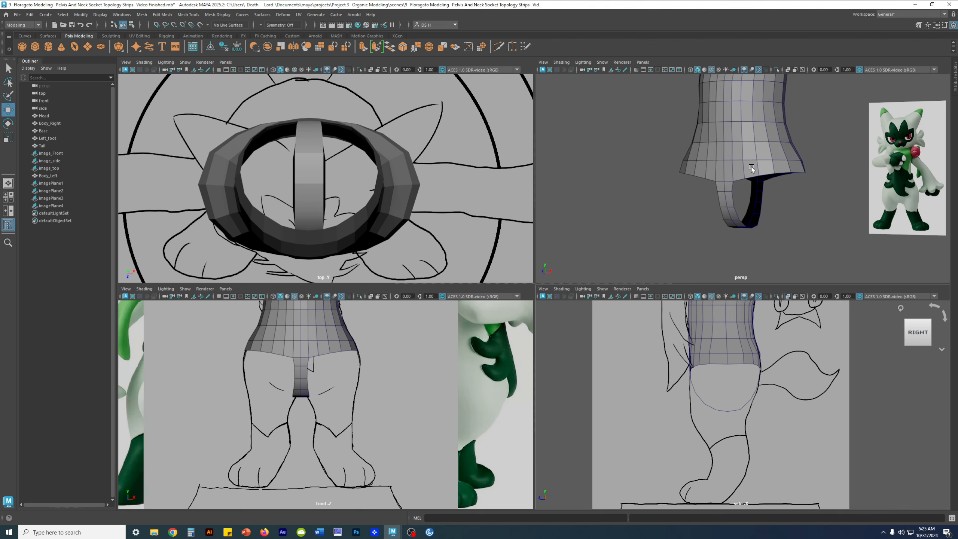
left_click_drag(751, 170, 776, 151, "alt")
- In the front view, narrow the bottom of the crotch strip to the inner-leg outline by moving its outer vertices inward, checking it smoothed
scroll(485, 417, "up", 4)
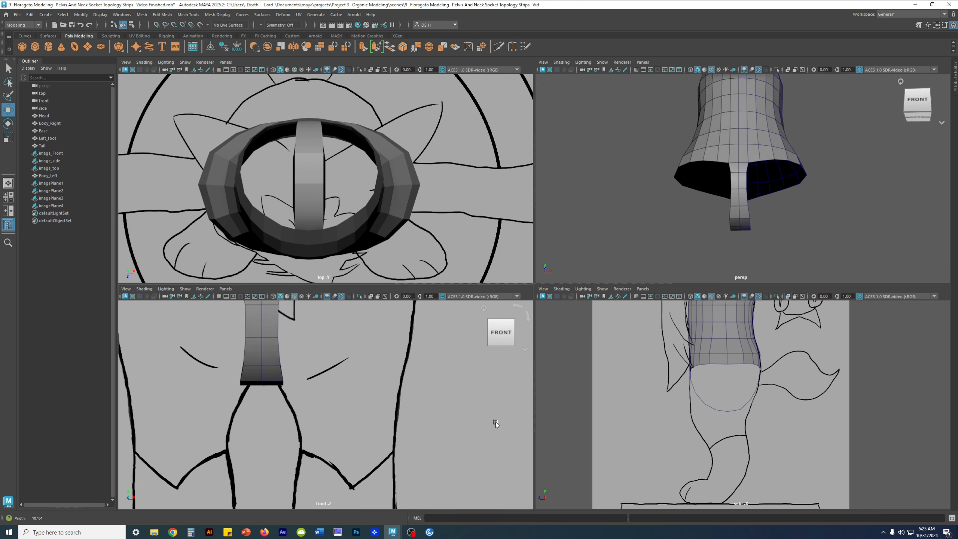
scroll(433, 411, "up", 1)
left_click(338, 400)
key("3")
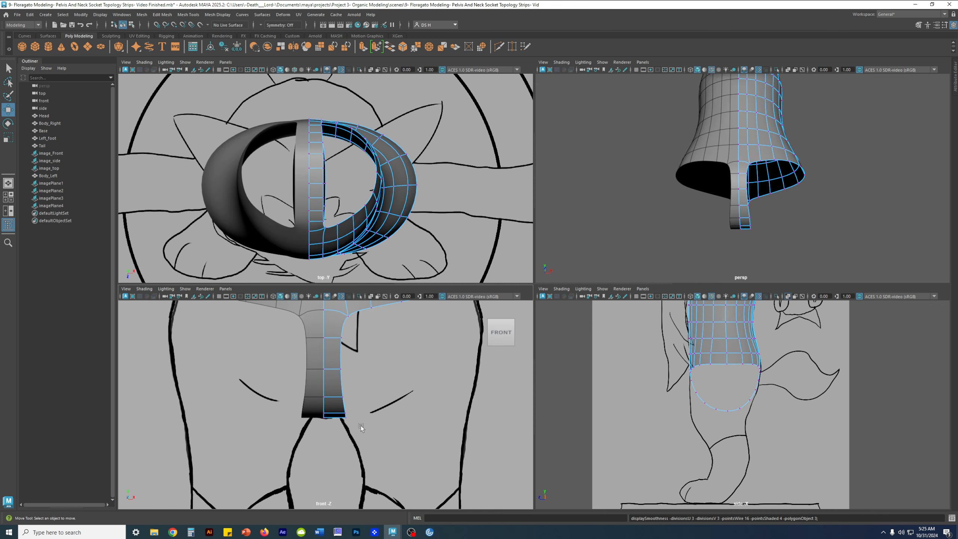
key("4")
scroll(396, 463, "up", 5)
left_click_drag(399, 464, 341, 362)
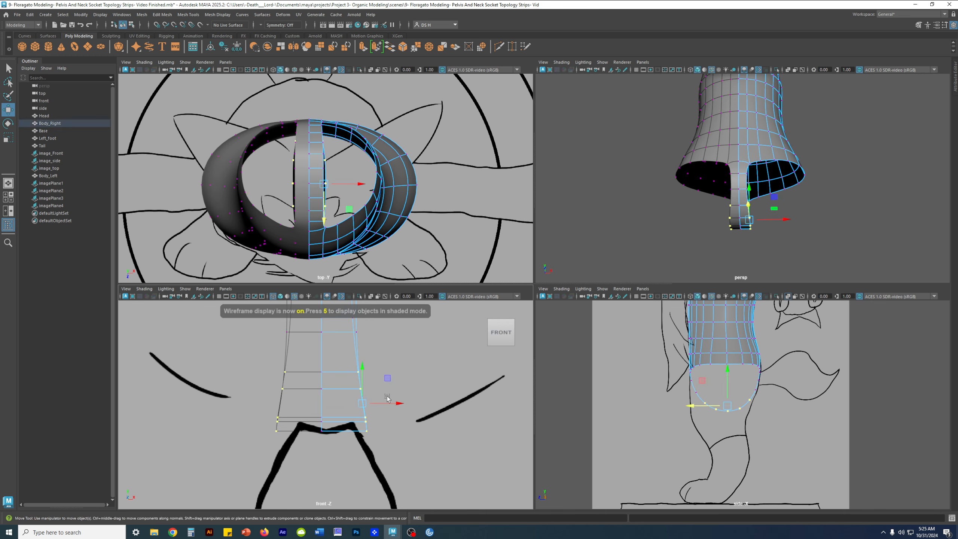
left_click_drag(401, 404, 396, 405)
left_click_drag(393, 445, 382, 426)
left_click(391, 436)
left_click_drag(794, 203, 766, 187, "alt")
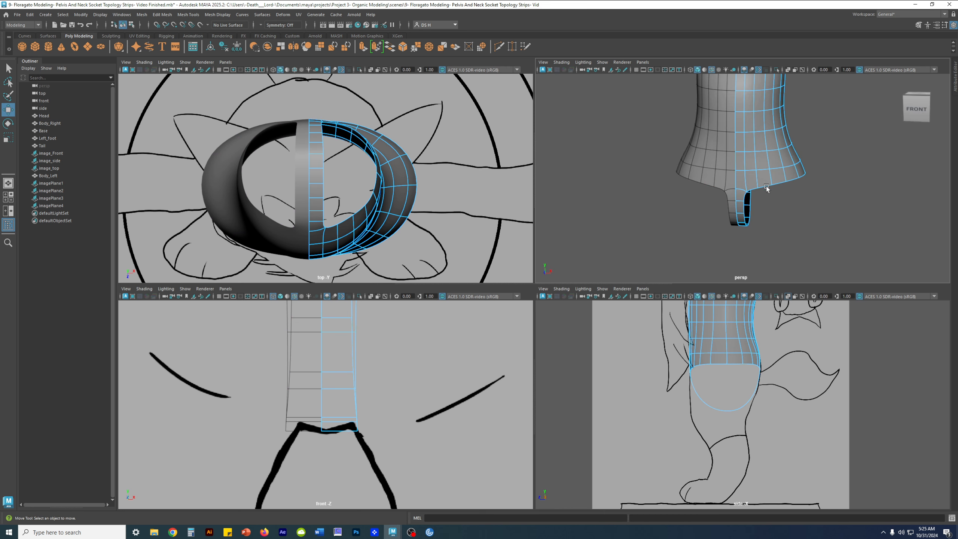
key("1")
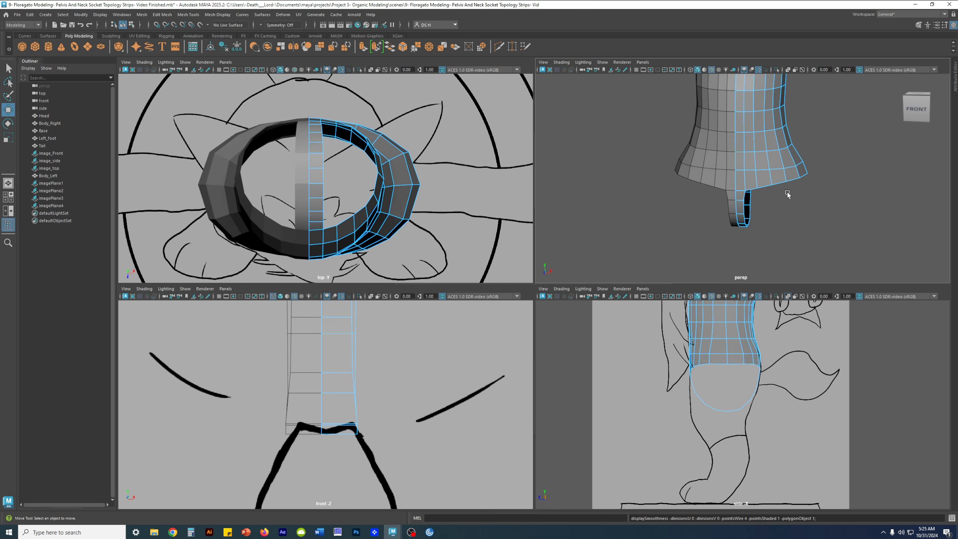
- Extrude the second and third front rim edges out from the crotch strip and pull them straight down into a short leg strip
left_click_drag(788, 193, 778, 210, "alt")
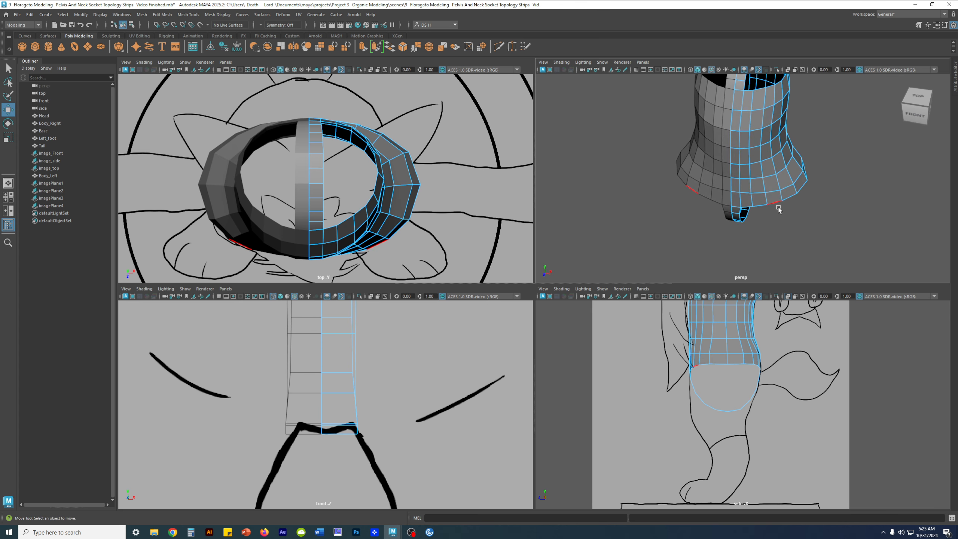
right_click_drag(770, 189, 851, 243, "alt")
left_click(810, 231)
left_click(779, 237, "shift")
key("space")
left_click_drag(761, 278, 735, 245, "alt")
right_click_drag(735, 245, 541, 266, "alt")
left_click_drag(625, 267, 553, 333, "alt")
left_click_drag(617, 309, 660, 248, "alt")
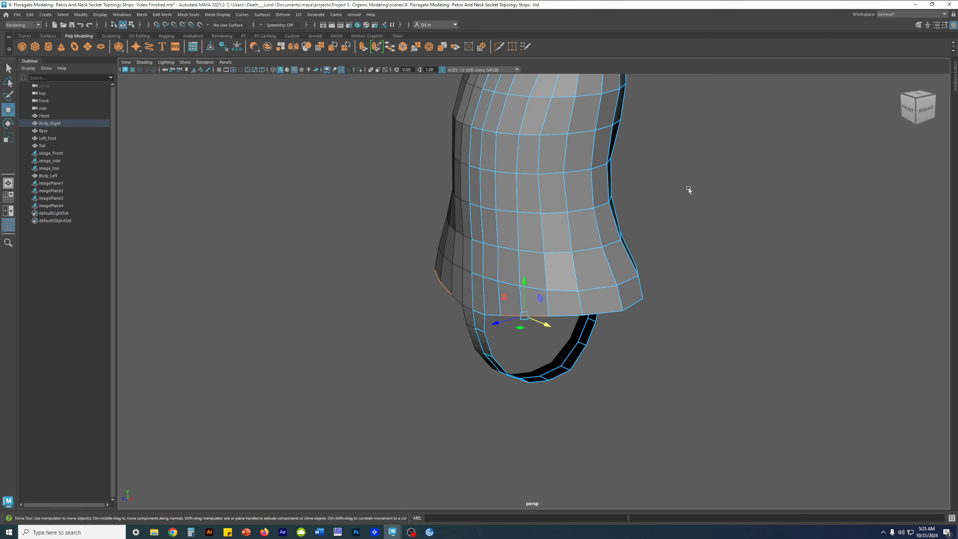
right_click(688, 182, "shift")
left_click(689, 202)
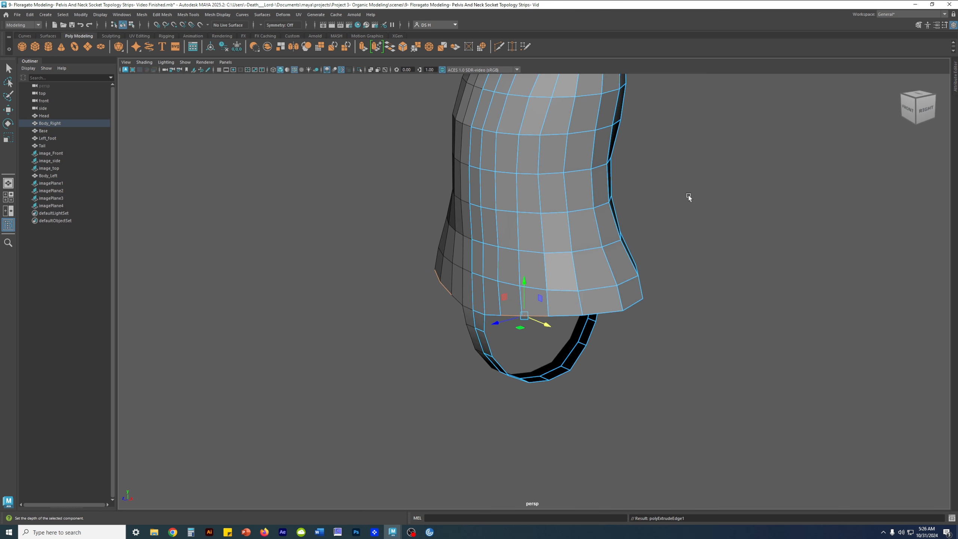
left_click_drag(617, 312, 589, 269, "alt")
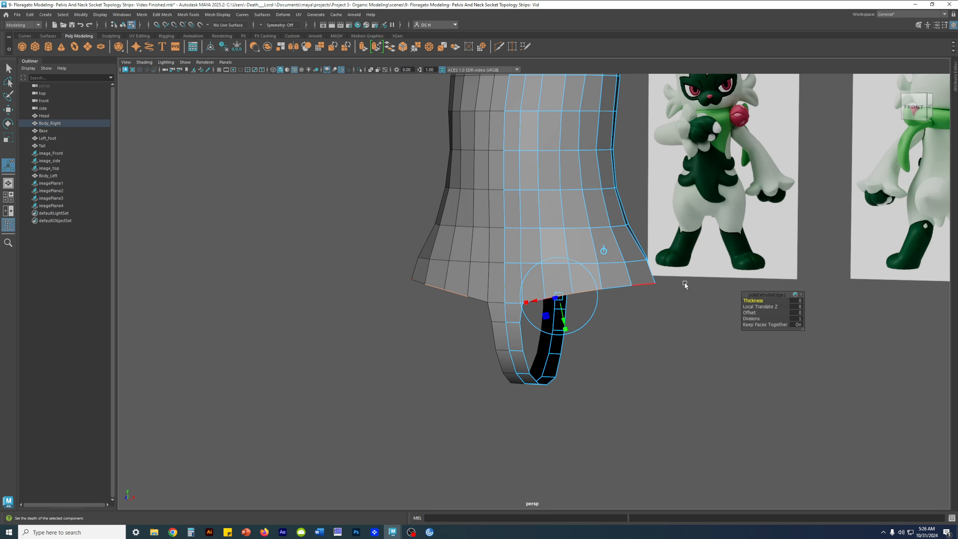
left_click_drag(768, 296, 773, 237)
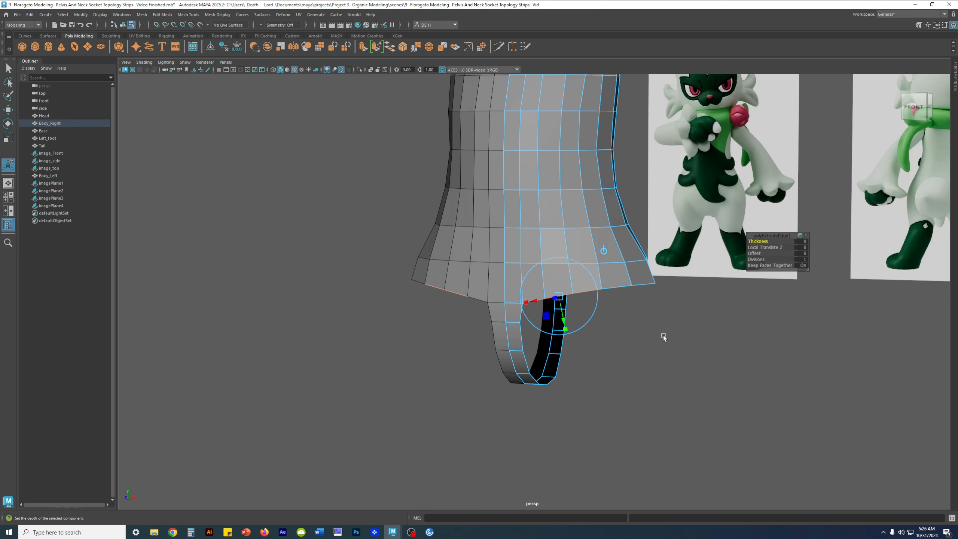
key("w")
left_click_drag(729, 441, 739, 381, "alt")
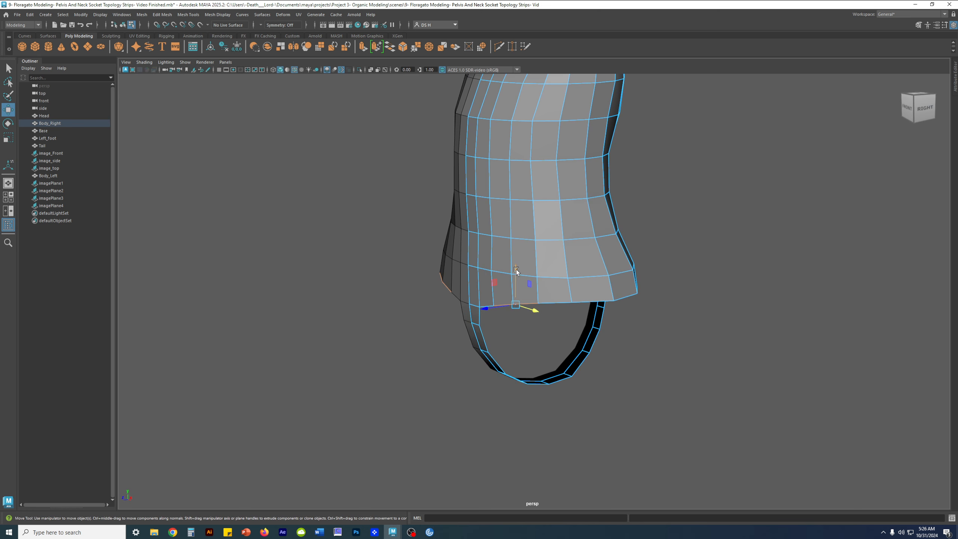
left_click_drag(516, 270, 516, 307)
left_click_drag(704, 405, 629, 377, "alt")
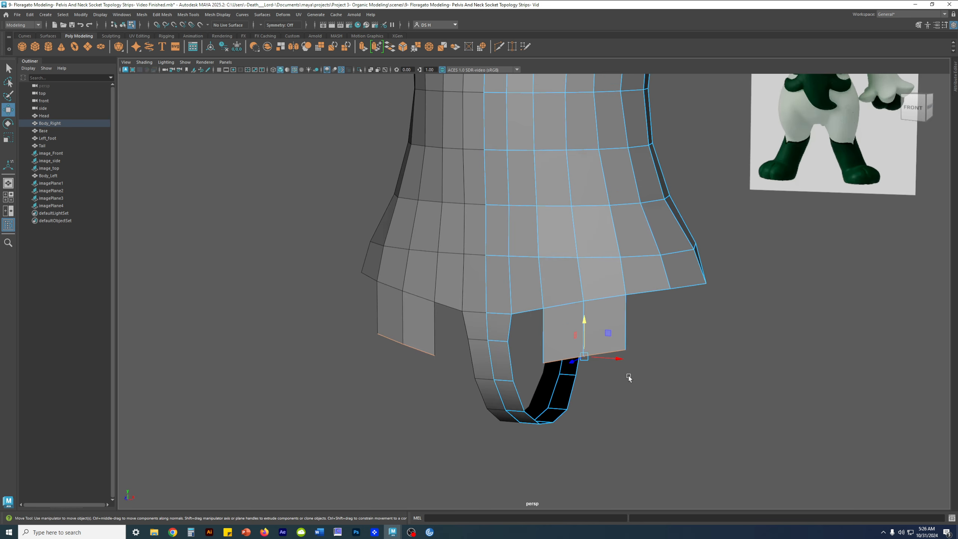
- Scale the front leg strip's bottom edges flat in height and in depth so they form one straight line
key("r")
left_click_drag(695, 380, 646, 385, "alt")
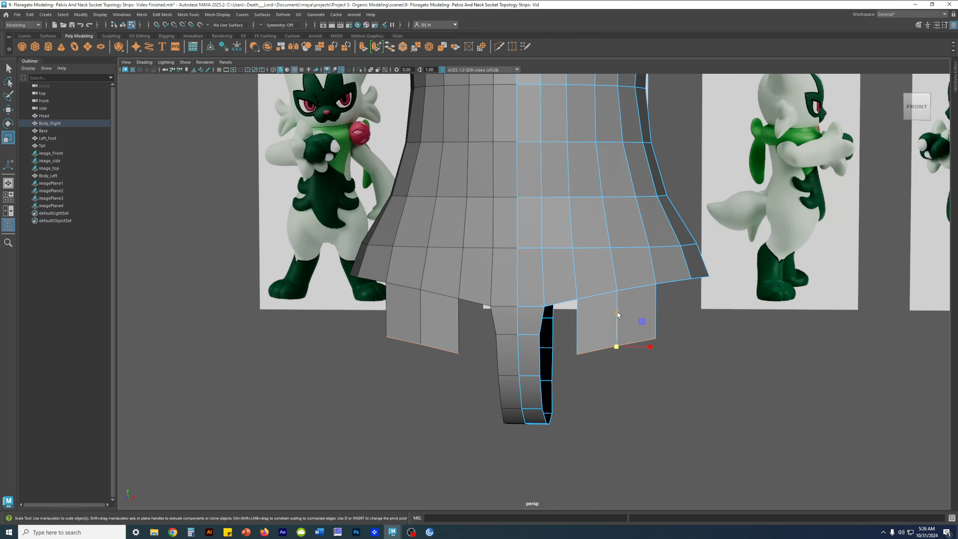
left_click_drag(615, 314, 591, 443)
left_click_drag(584, 346, 637, 389, "alt")
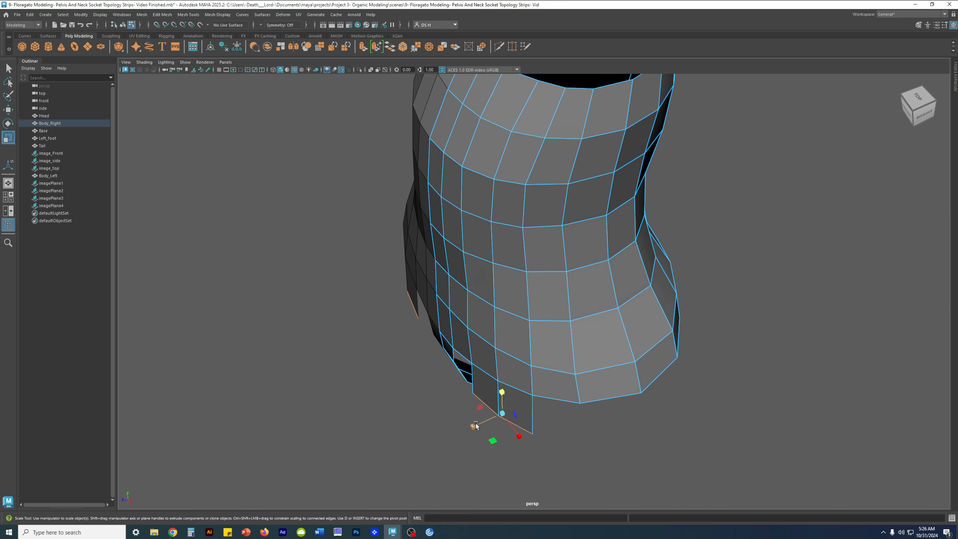
left_click_drag(476, 424, 449, 423, "alt")
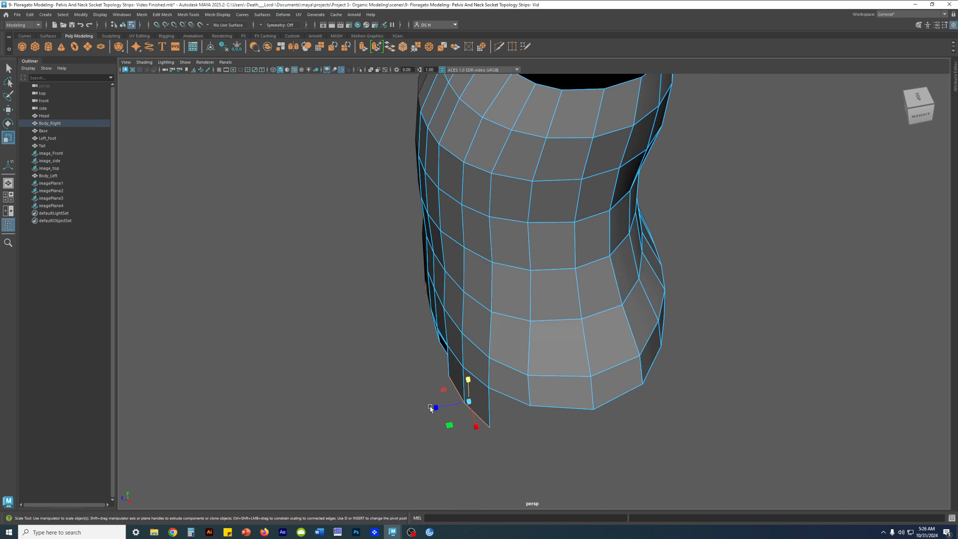
left_click_drag(435, 407, 624, 407)
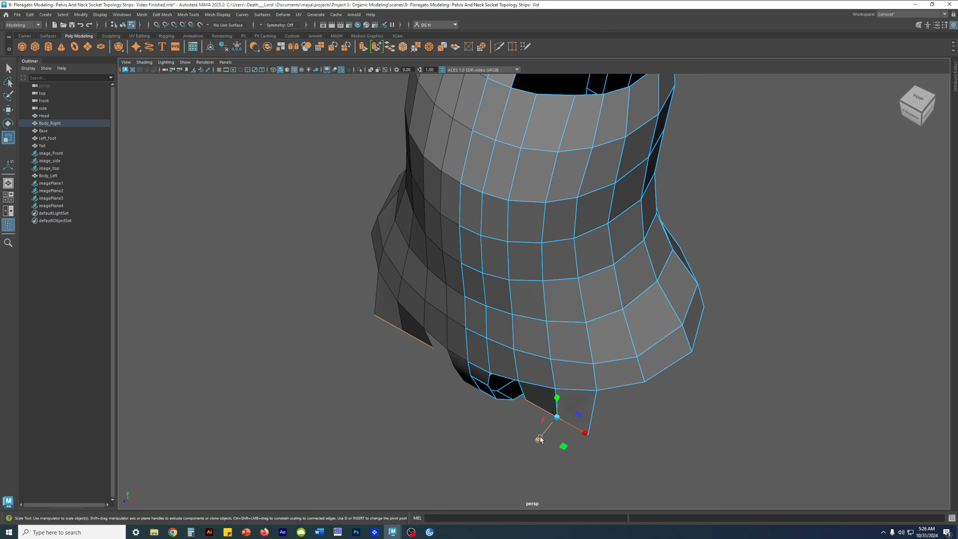
left_click_drag(556, 415, 639, 396, "alt")
left_click_drag(703, 423, 709, 378, "alt")
key("w")
left_click_drag(587, 371, 590, 345, "alt")
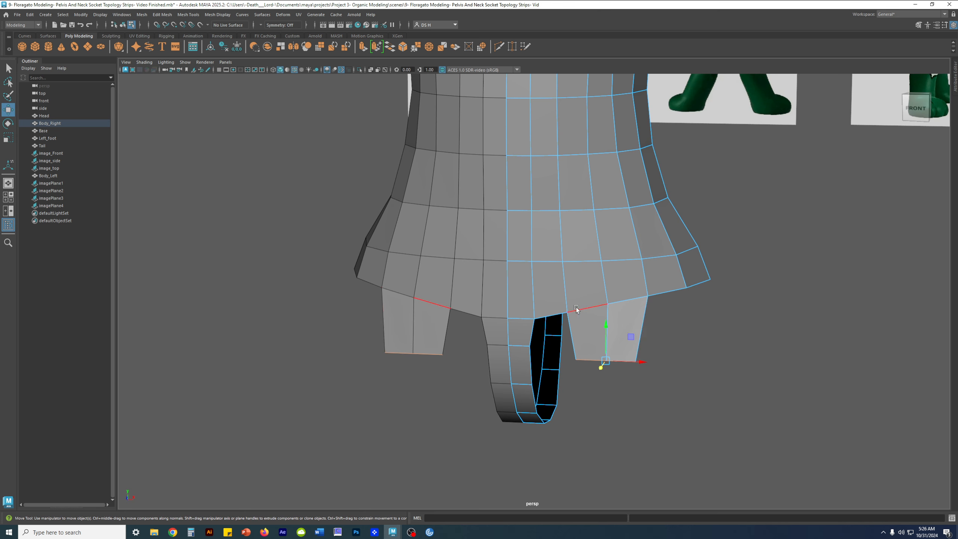
left_click_drag(626, 363, 637, 385, "alt")
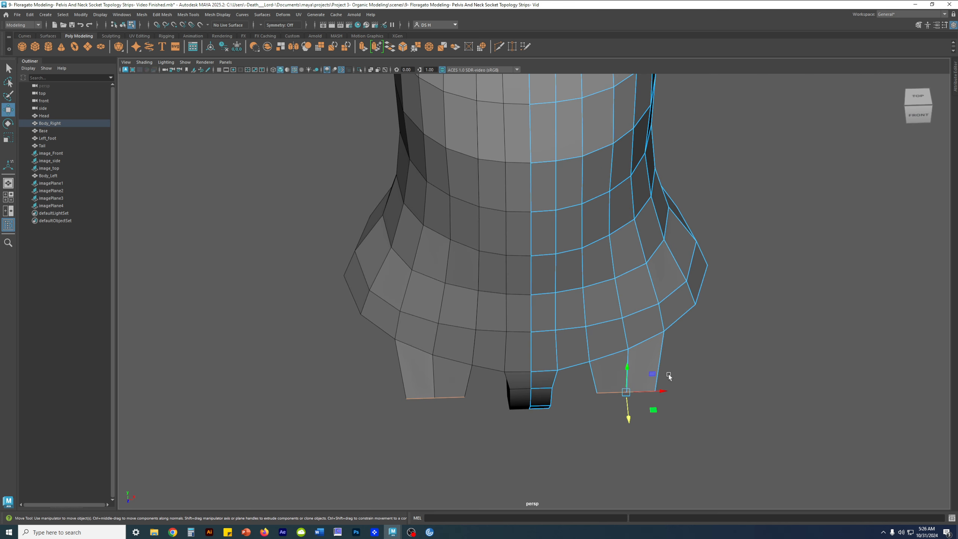
- In the side view, move the leg strip's bottom edges down to where the front leg outline starts bending backward
key("space")
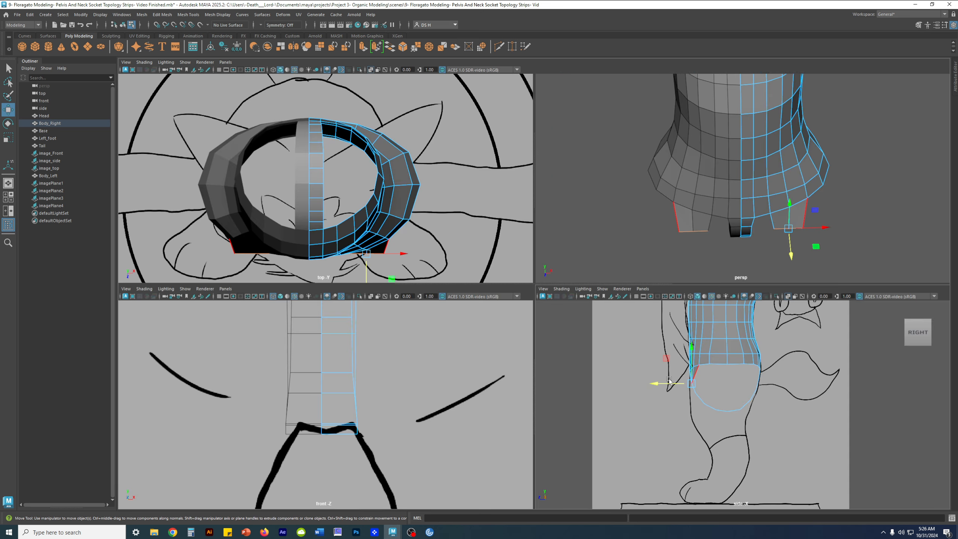
key("space")
scroll(413, 275, "up", 5)
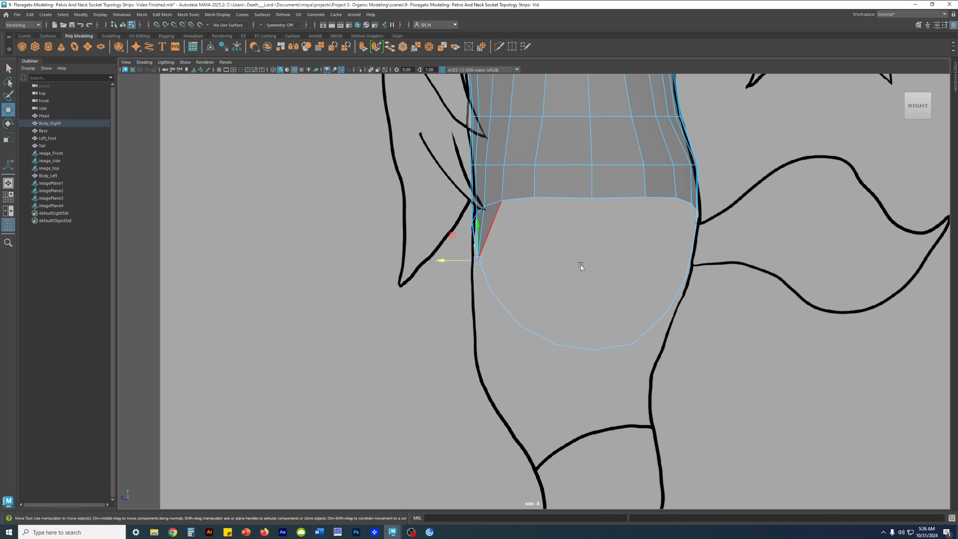
scroll(567, 260, "down", 1)
scroll(600, 270, "up", 3)
left_click_drag(464, 250, 478, 257)
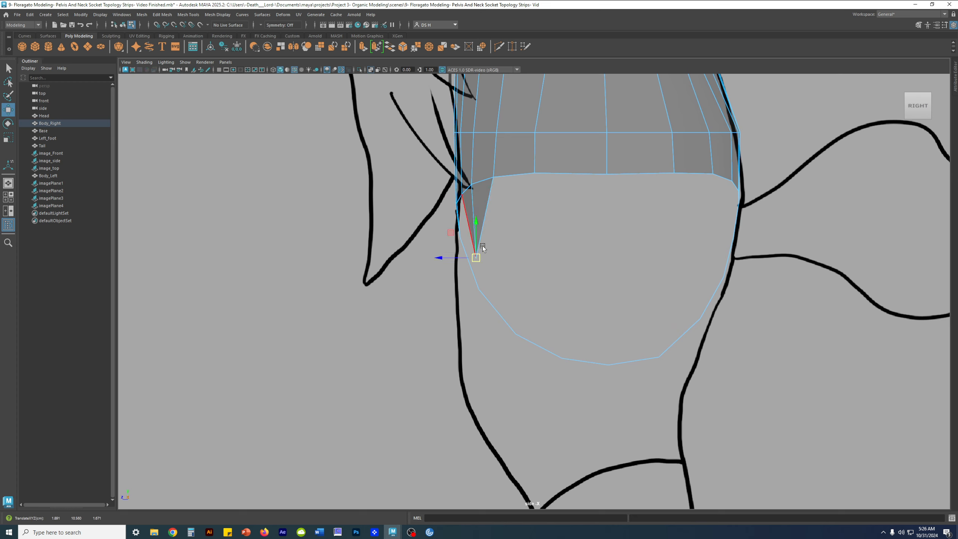
left_click_drag(477, 257, 462, 383)
mouse_move(444, 384)
middle_mouse_down("alt")
mouse_move(342, 300)
mouse_move(384, 260)
middle_mouse_up("alt")
scroll(344, 290, "down", 3)
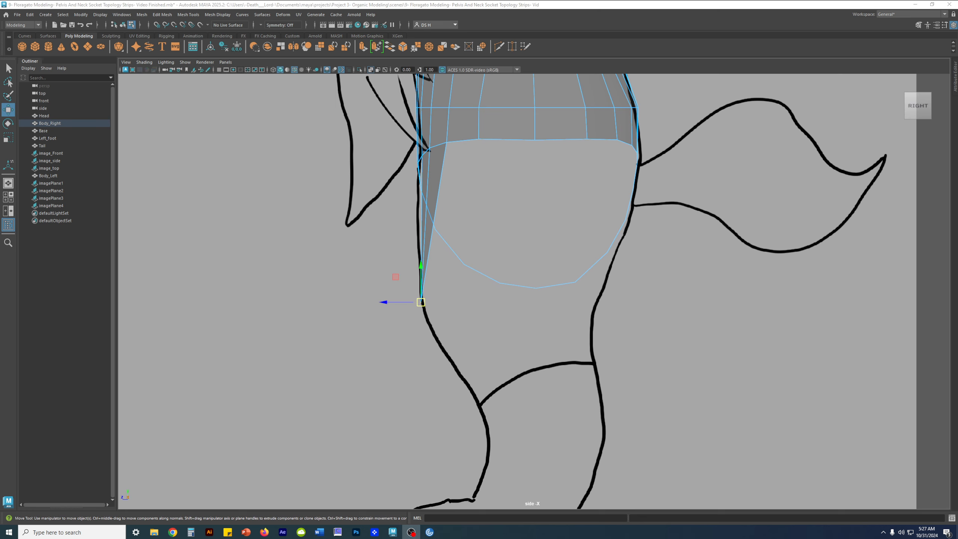
right_click_drag(381, 200, 386, 196, "alt")
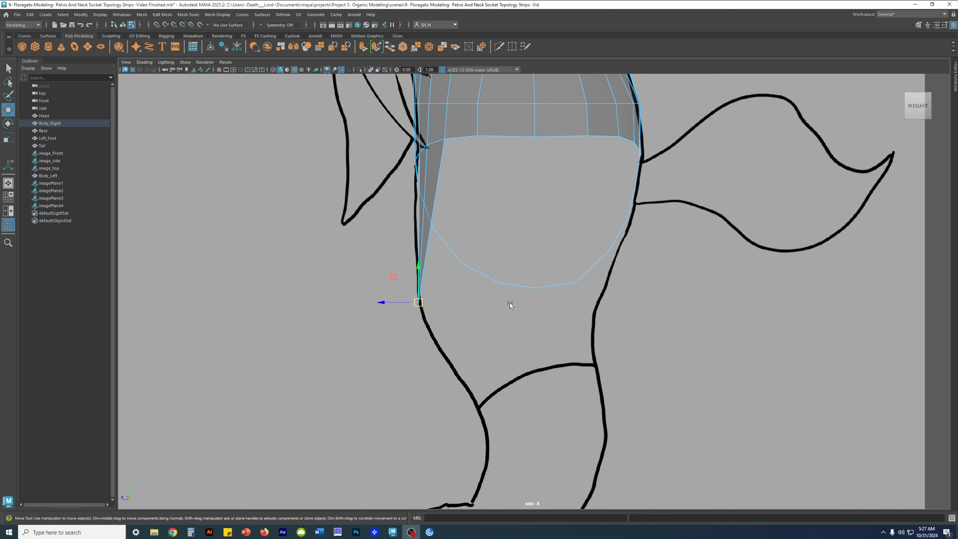
scroll(509, 302, "down", 3)
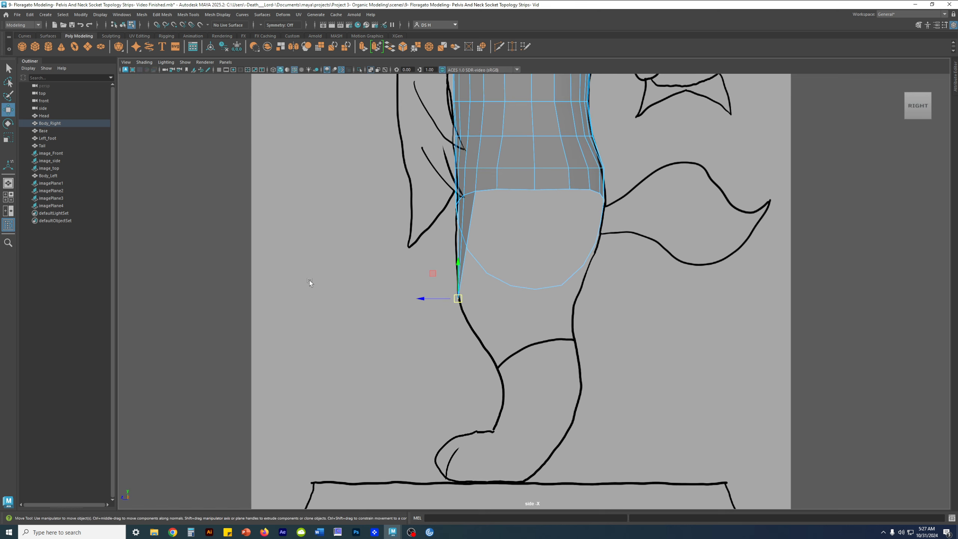
scroll(307, 266, "up", 4)
- Switch to the Major Topology Strip Tracks And Smoothed Proxy Setup scene and examine its finished leg strips shaded from the side
key("alt+Tab")
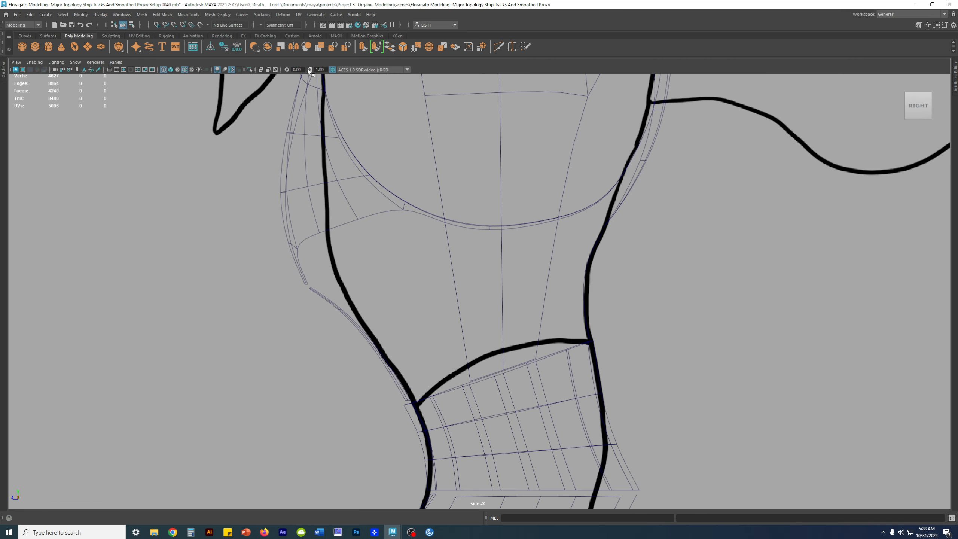
scroll(462, 301, "down", 6)
key("5")
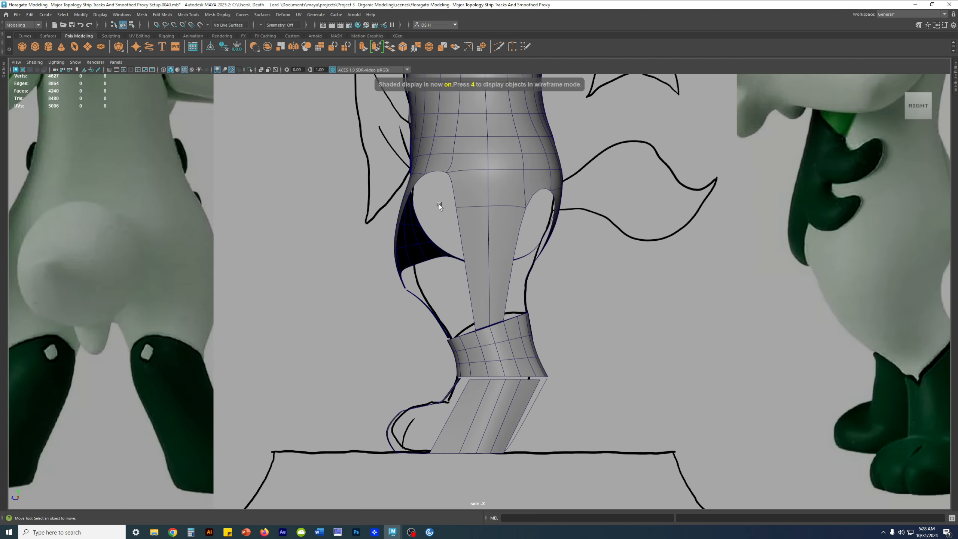
scroll(439, 204, "up", 3)
scroll(596, 216, "up", 1)
scroll(596, 216, "down", 3)
mouse_move(470, 154)
middle_mouse_down("alt")
mouse_move(397, 250)
mouse_move(444, 165)
middle_mouse_up("alt")
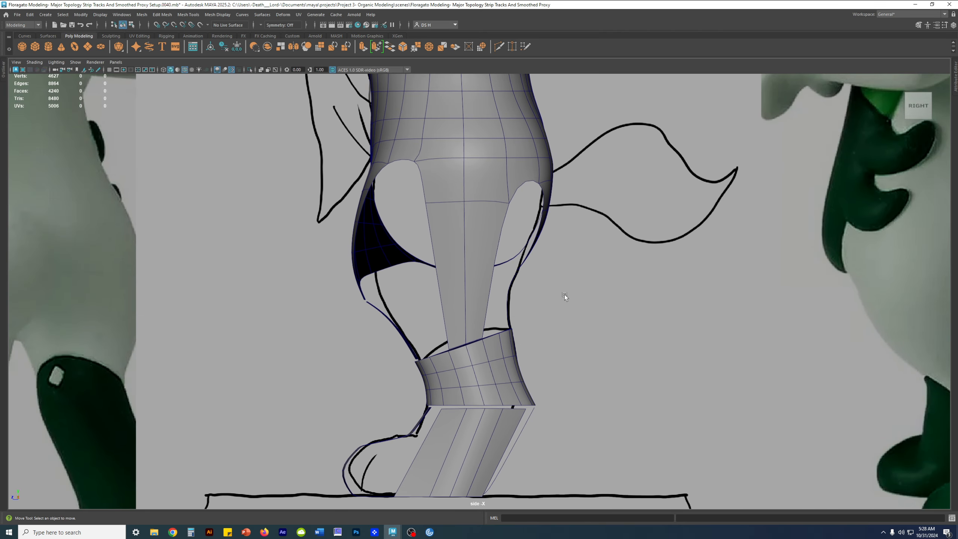
scroll(475, 288, "up", 1)
left_click(396, 121)
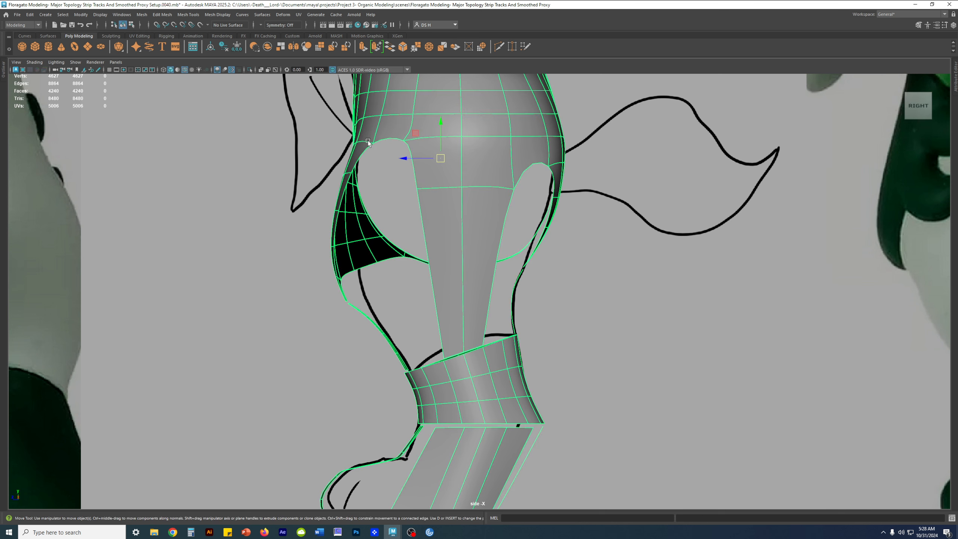
key("a")
key("f")
key("d")
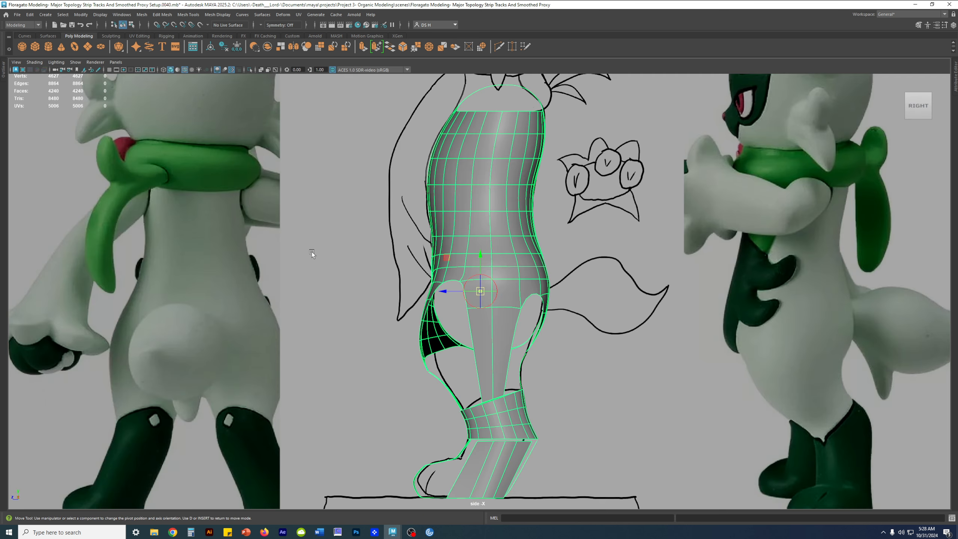
key("q")
- Compare the finished body's thigh and leg profile with the side drawing and the surrounding reference photos
right_click_drag(444, 306, 667, 411, "alt")
middle_click_drag(466, 354, 459, 232, "alt")
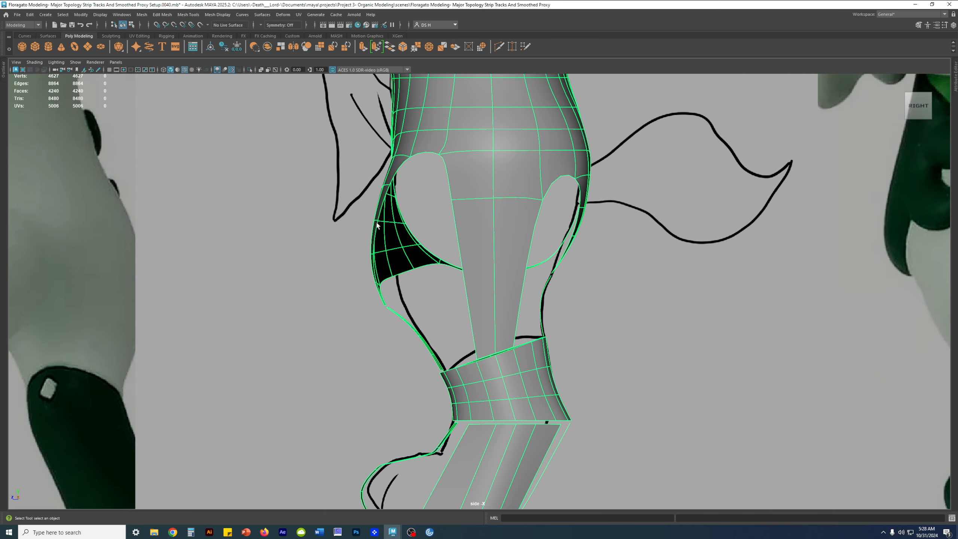
right_click_drag(408, 308, 354, 313, "alt")
middle_click_drag(769, 313, 453, 259, "alt")
right_click_drag(454, 259, 265, 258, "alt")
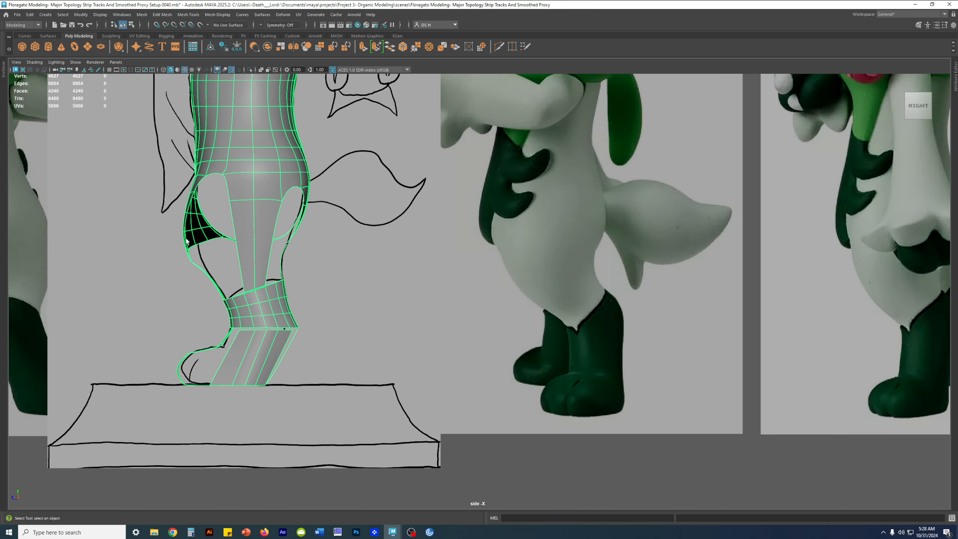
middle_click_drag(307, 194, 530, 258, "alt")
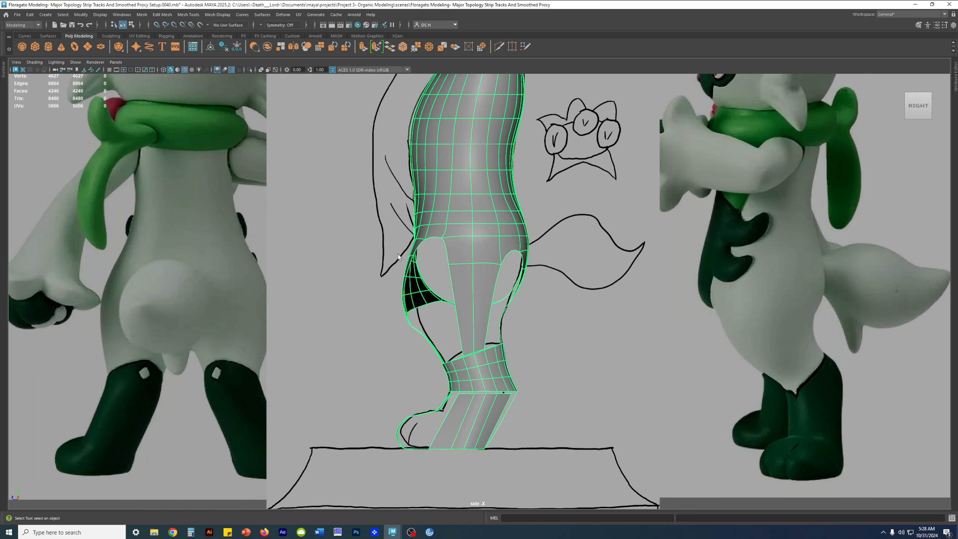
scroll(498, 234, "down", 3)
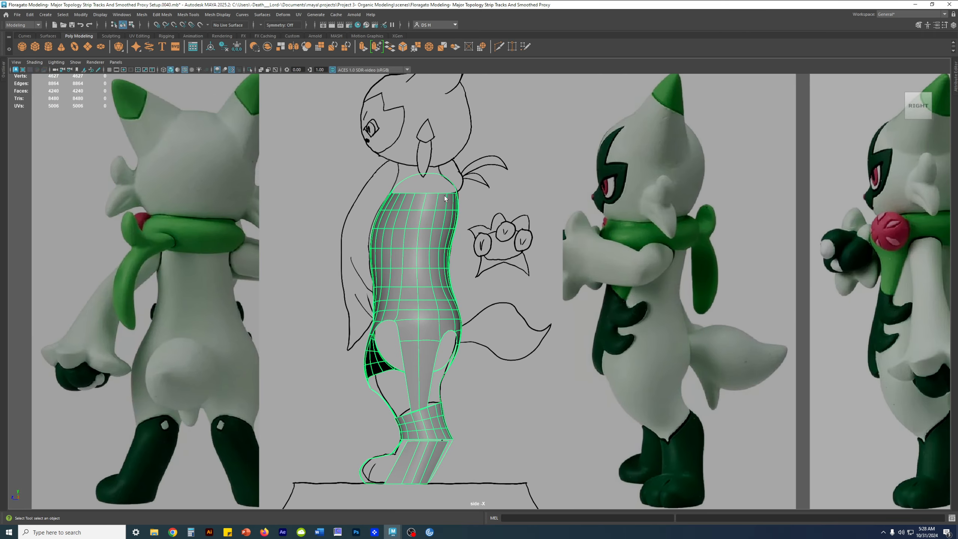
middle_click_drag(529, 333, 127, 175, "alt")
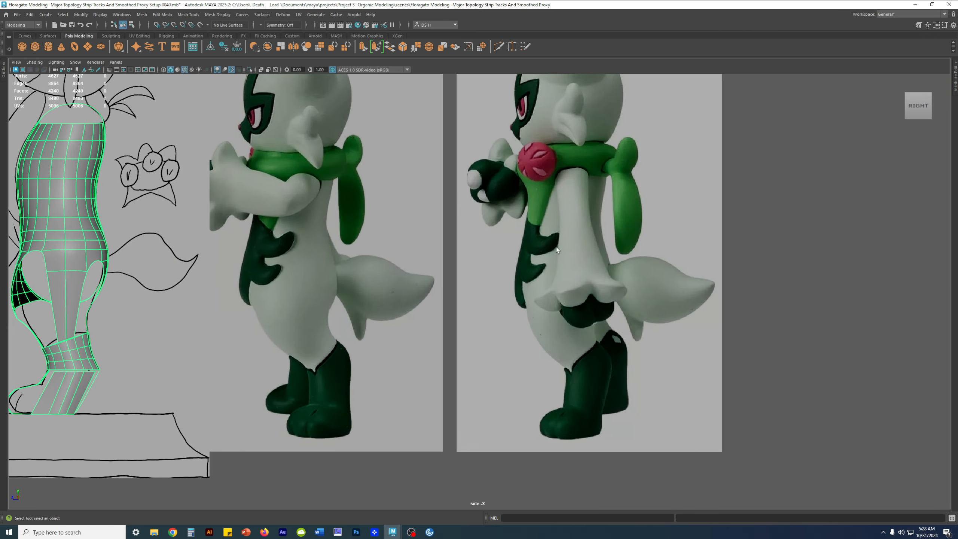
middle_click_drag(406, 307, 748, 280, "alt")
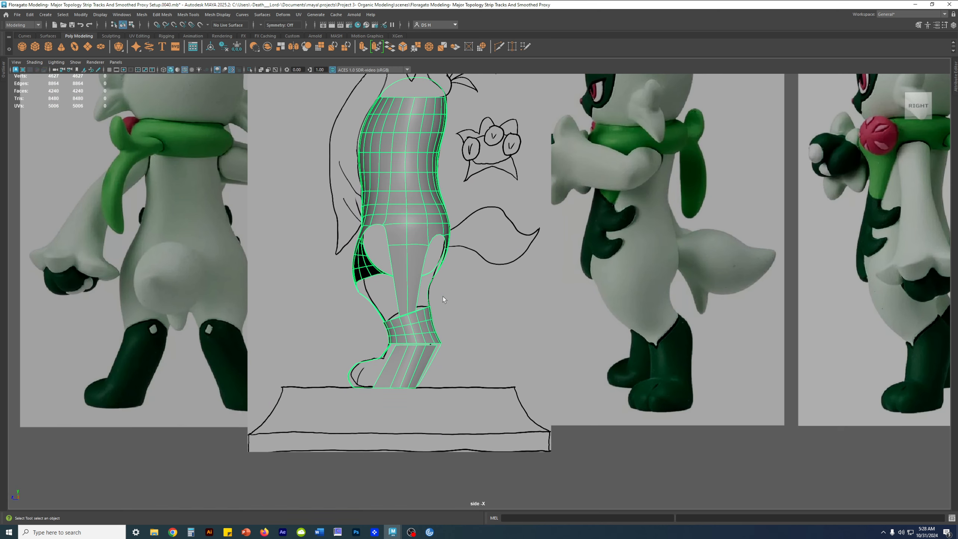
scroll(346, 256, "up", 3)
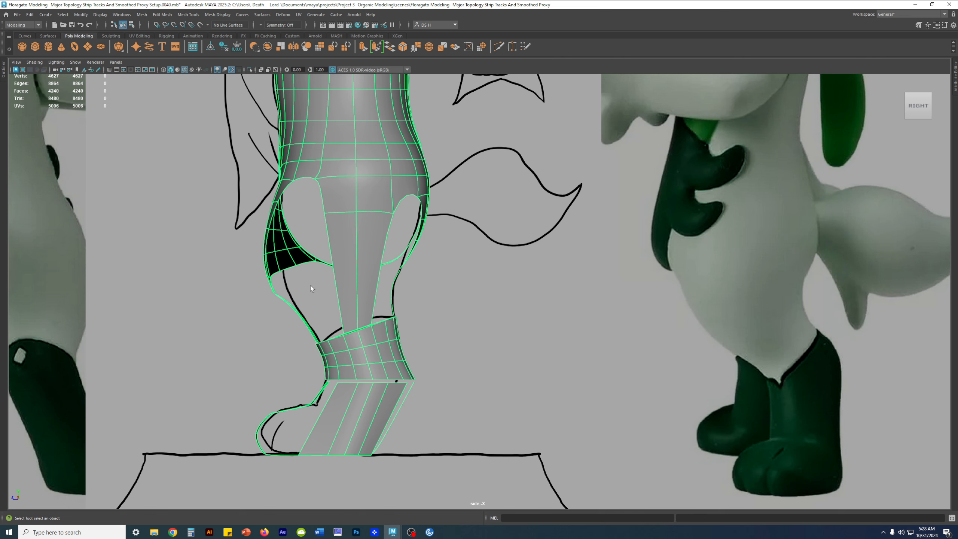
- Examine the finished leg strips against the side drawing in wireframe and shaded display, and inspect them in perspective
key("4")
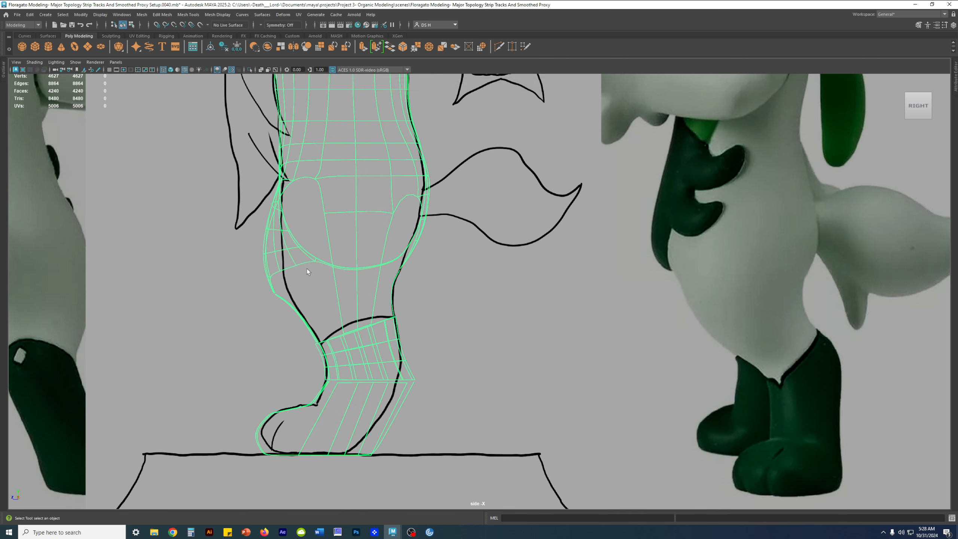
scroll(298, 225, "up", 2)
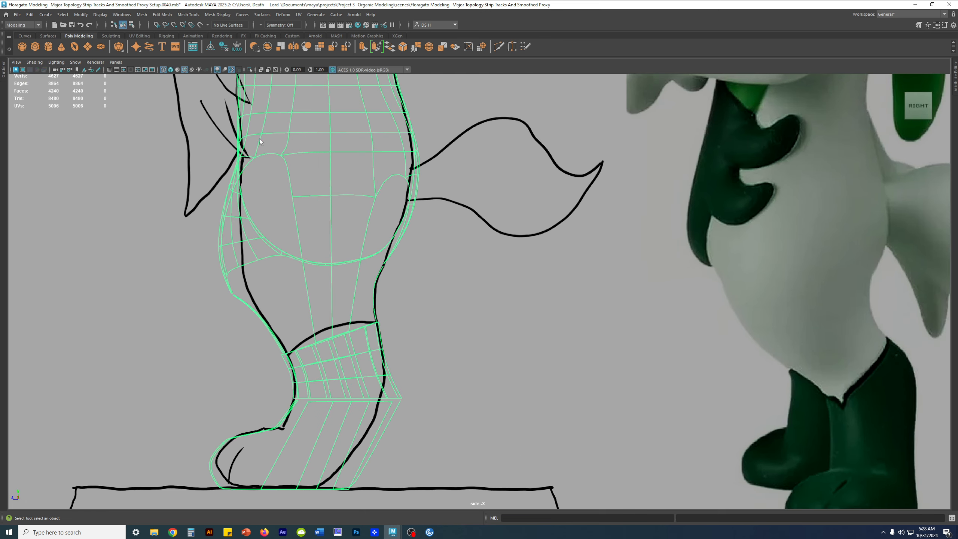
key("5")
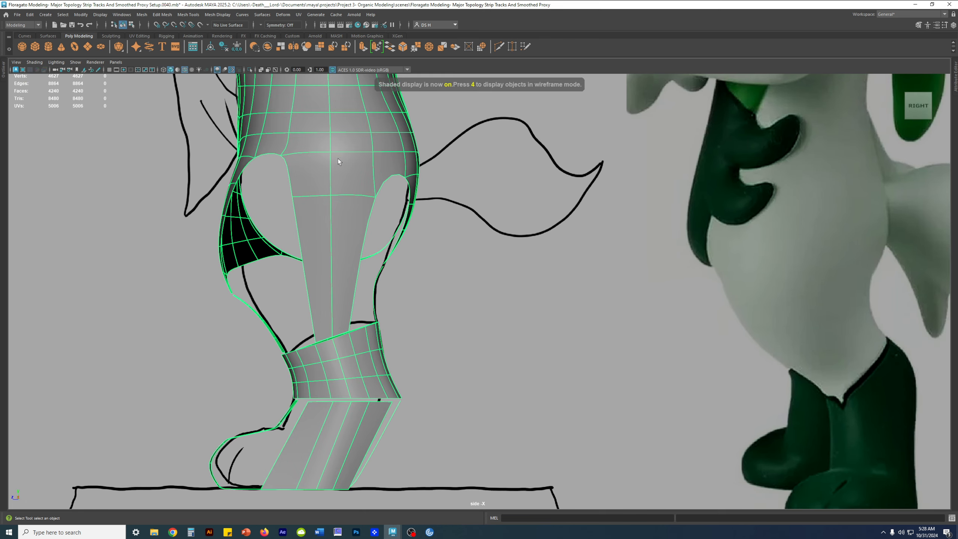
key("space")
key("space")
scroll(656, 183, "down", 3)
middle_click_drag(557, 159, 584, 282, "alt")
left_click_drag(585, 283, 493, 330, "alt")
left_click_drag(500, 394, 543, 325, "alt")
key("space")
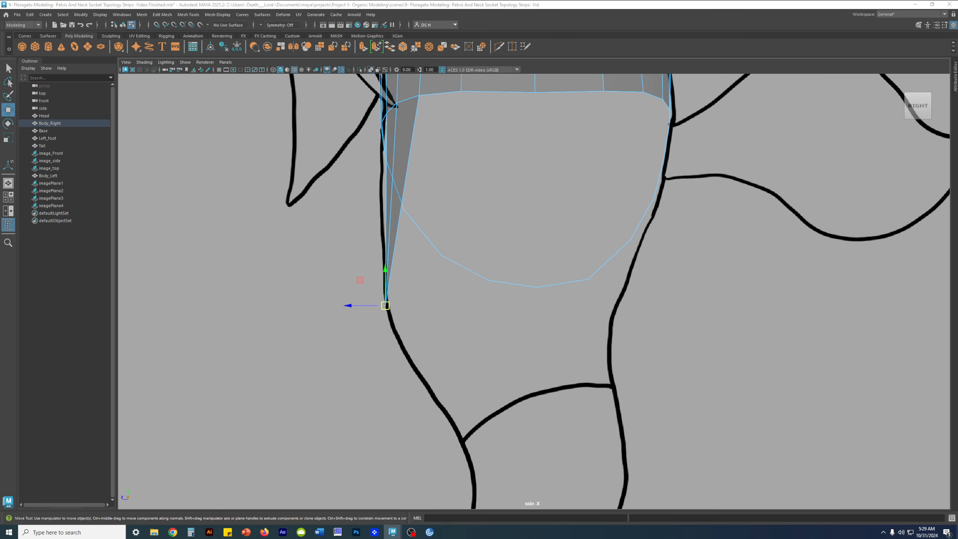
- In the working scene's side view, move the leg strip's bottom edges forward beyond the drawn thigh outline
scroll(417, 257, "down", 4)
scroll(476, 252, "up", 3)
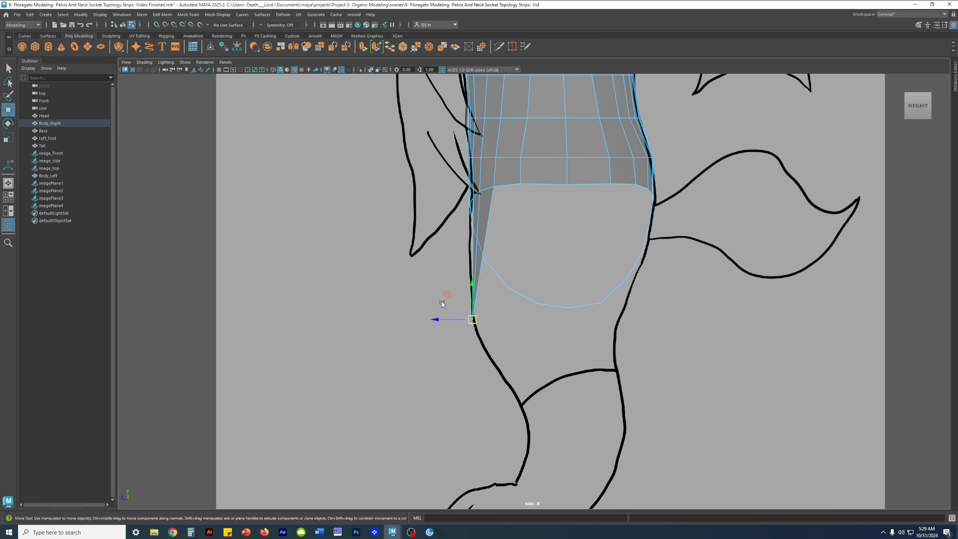
left_click_drag(443, 320, 429, 317)
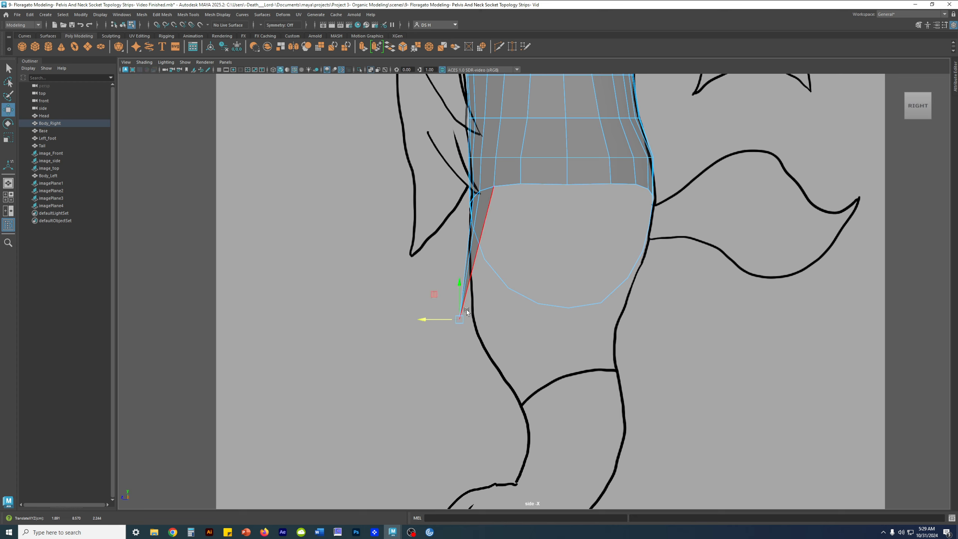
left_click_drag(424, 318, 419, 320)
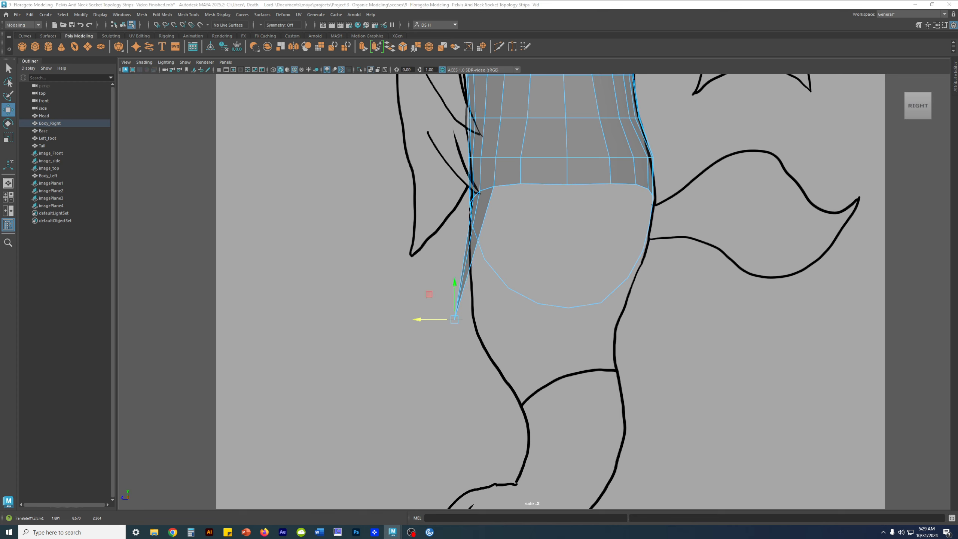
scroll(550, 287, "down", 1)
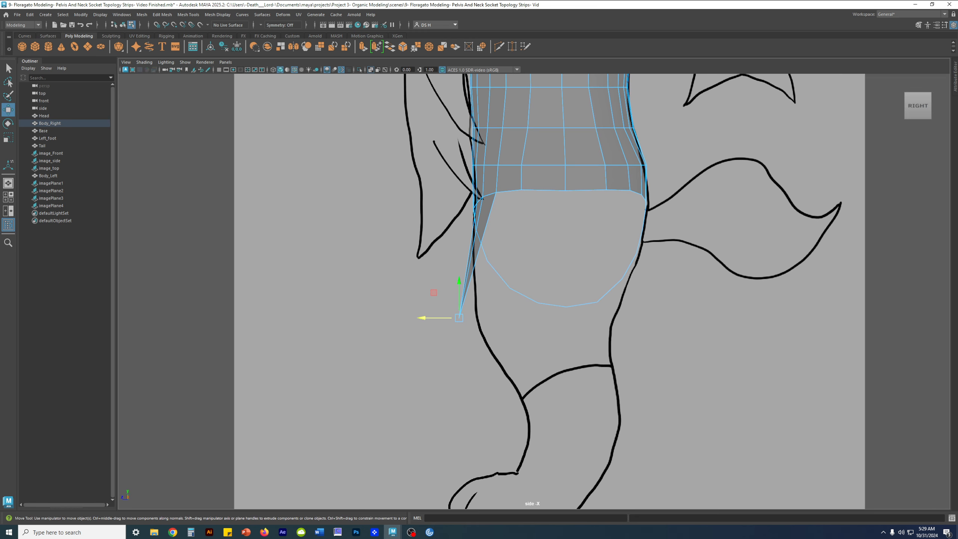
left_click_drag(957, 157, 957, 92)
left_click_drag(647, 3, 647, 96)
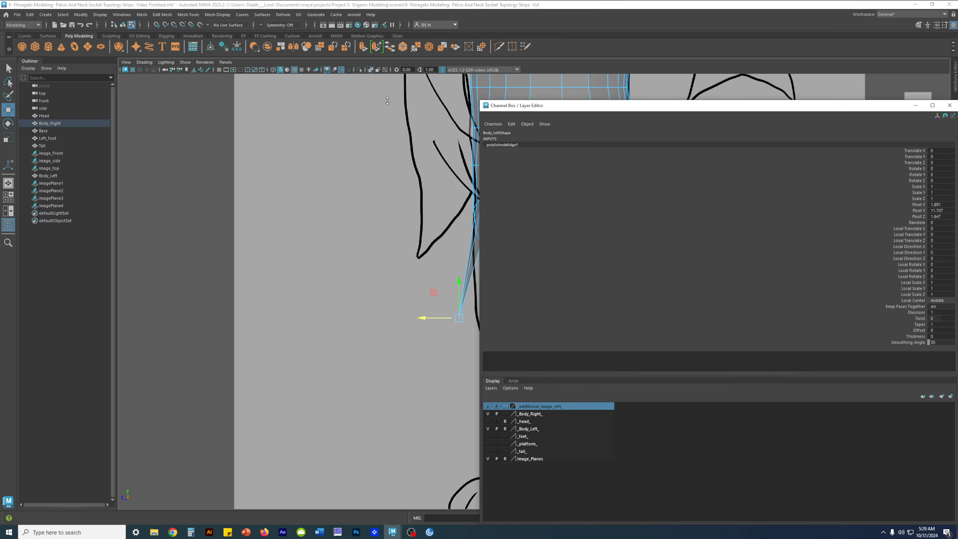
left_click(947, 106)
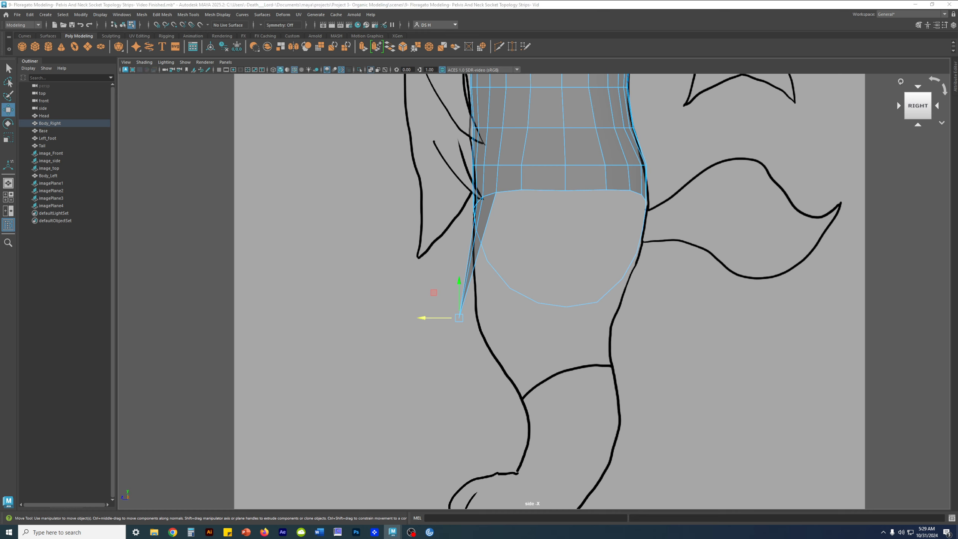
- Nudge the leg strip's bottom edges slightly farther forward and down in the side view
left_click_drag(429, 318, 455, 317)
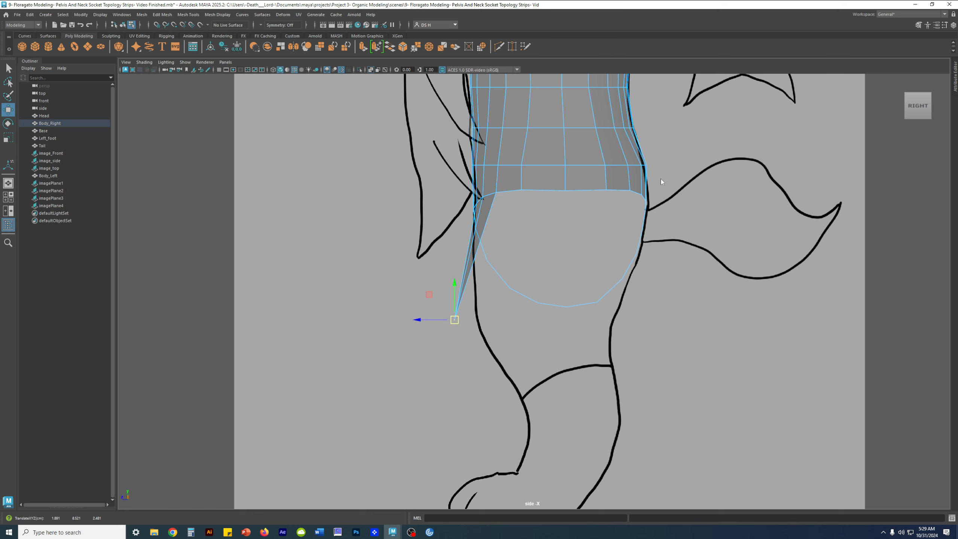
- Extrude the front leg strip's bottom edges and move the new edges down and back to the front of the drawn knee line
right_click_drag(659, 179, 663, 203, "shift")
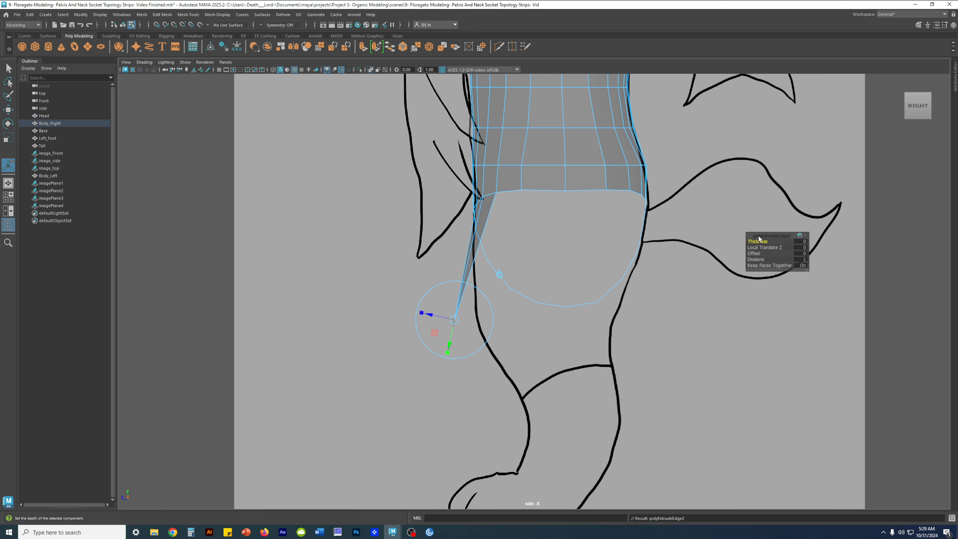
key("w")
middle_click_drag(456, 339, 518, 412)
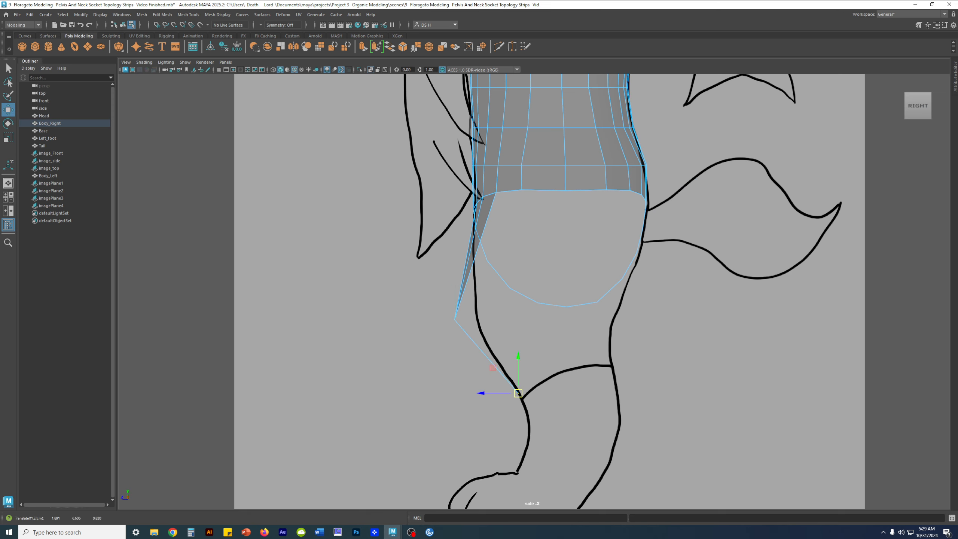
- Move the thigh row's vertices slightly back toward the drawn outline, and place the knee vertices where the knee line meets the front outline
right_click_drag(772, 462, 236, 313, "alt")
right_click_drag(464, 313, 794, 357, "alt")
middle_click_drag(626, 312, 546, 292, "alt")
right_click_drag(547, 292, 686, 377, "alt")
middle_click_drag(270, 276, 315, 280, "alt")
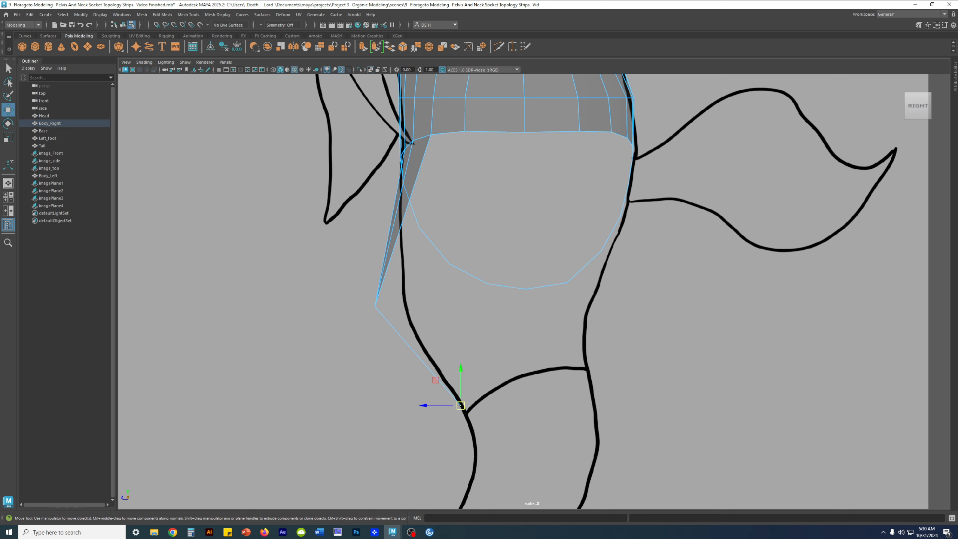
right_click_drag(376, 373, 413, 369, "alt")
right_click_drag(377, 310, 284, 308)
left_click_drag(257, 266, 389, 340)
mouse_move(354, 309)
left_mouse_down()
mouse_move(368, 313)
mouse_move(366, 303)
left_mouse_up()
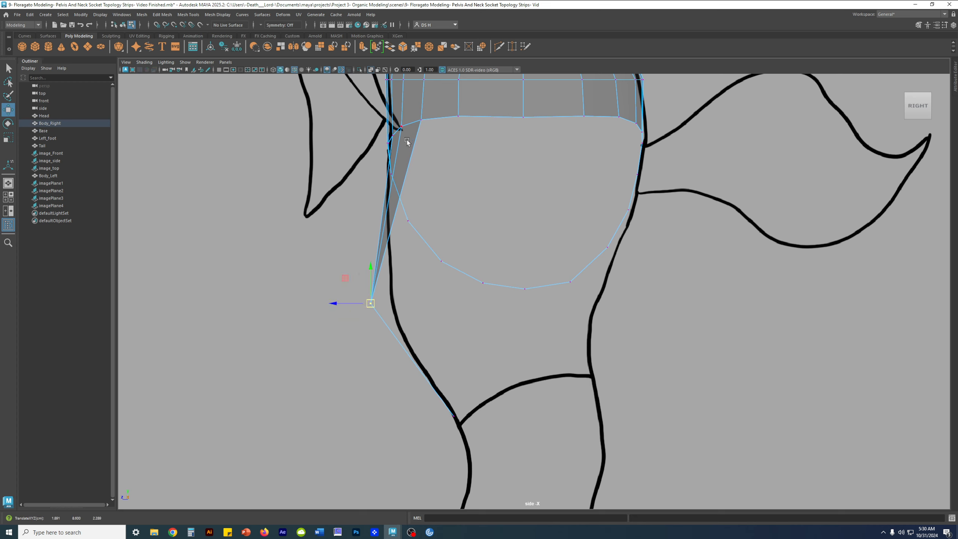
left_click(452, 415)
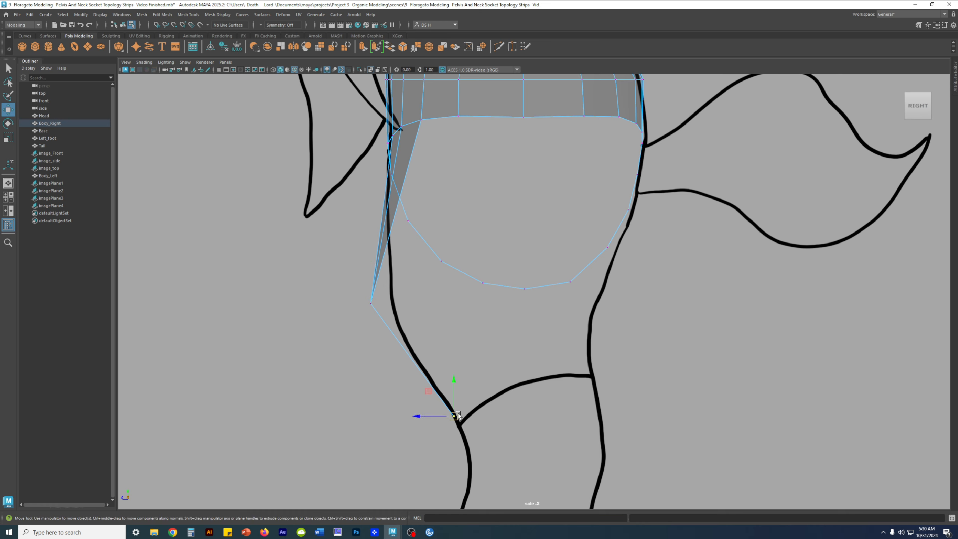
left_click_drag(452, 416, 456, 427)
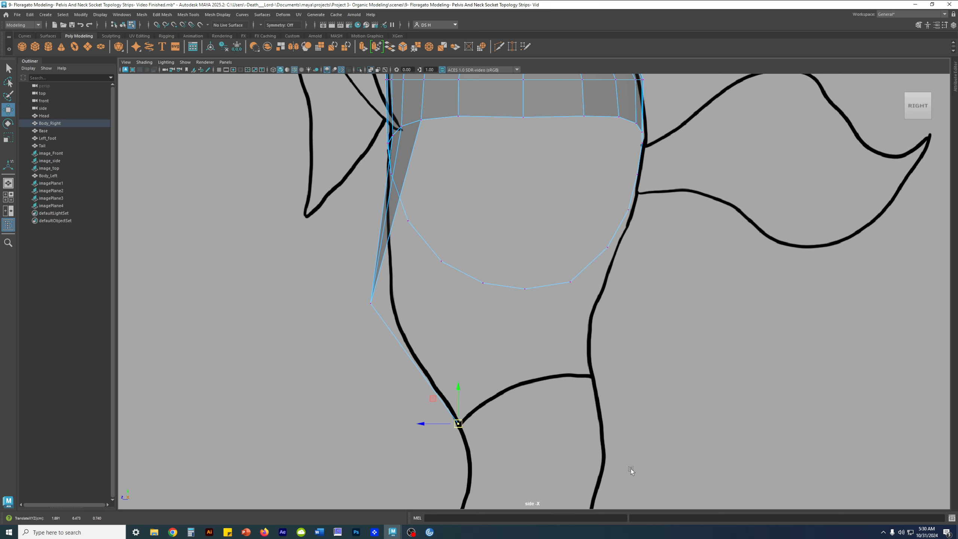
- Inspect the lower leg drawing and the extended leg strip in the side and perspective views
middle_click_drag(595, 266, 628, 181, "alt")
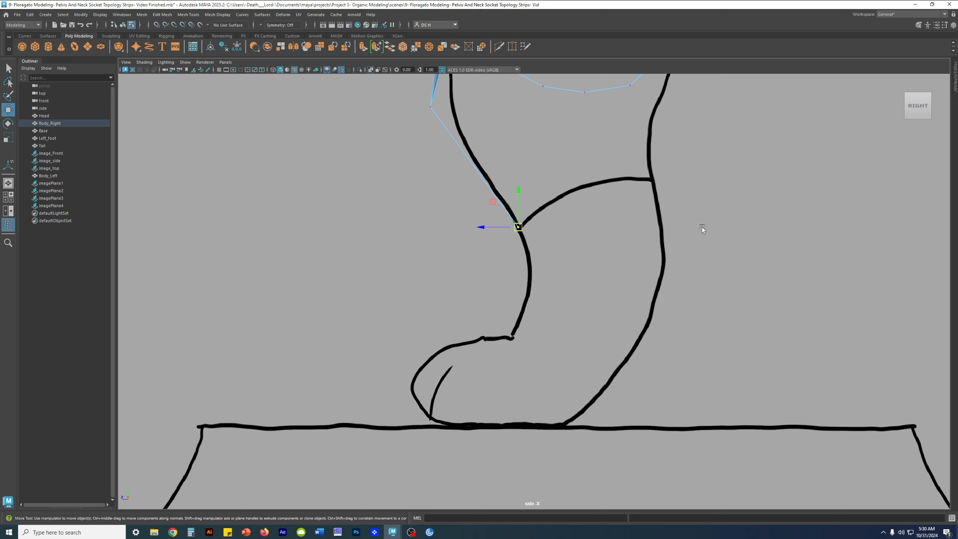
right_click(736, 187)
right_click(492, 222)
key("space")
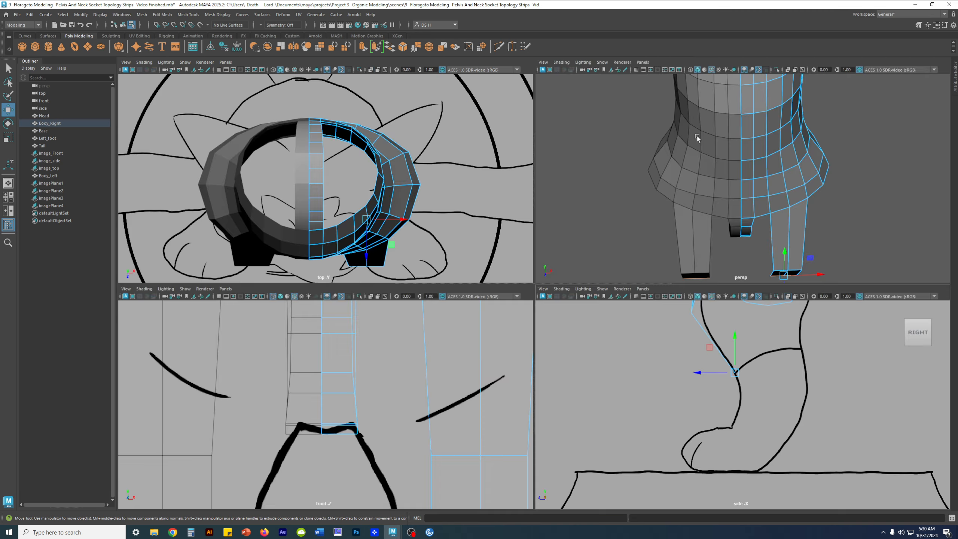
key("space")
middle_click_drag(689, 228, 679, 187, "alt")
left_click_drag(626, 328, 618, 265, "alt")
middle_click_drag(618, 264, 590, 143, "alt")
right_click_drag(618, 249, 718, 306, "alt")
key("space")
key("space")
- Extrude the strip's bottom edges at the knee to start the lower leg section in the side view
middle_click_drag(622, 327, 640, 334, "alt")
right_click_drag(640, 334, 605, 309, "alt")
right_click_drag(688, 208, 684, 237, "shift")
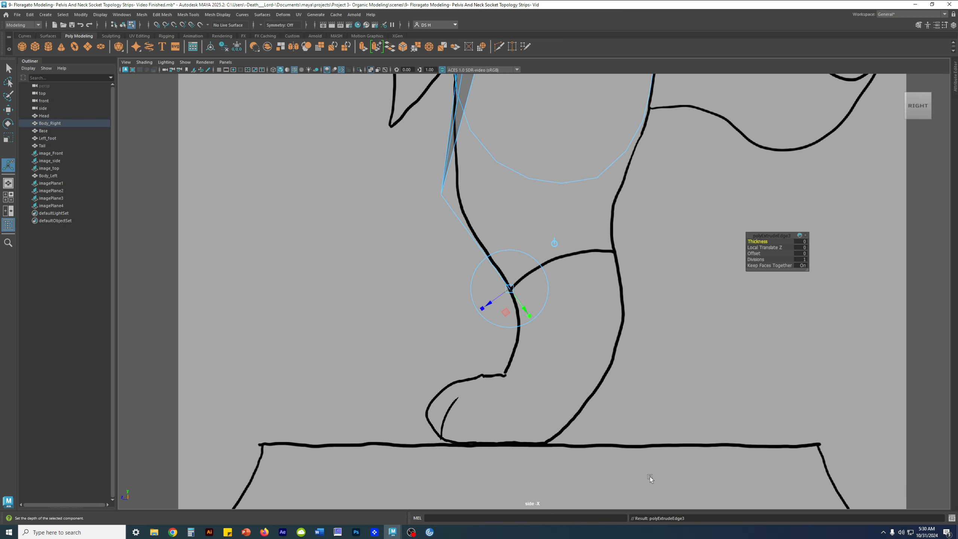